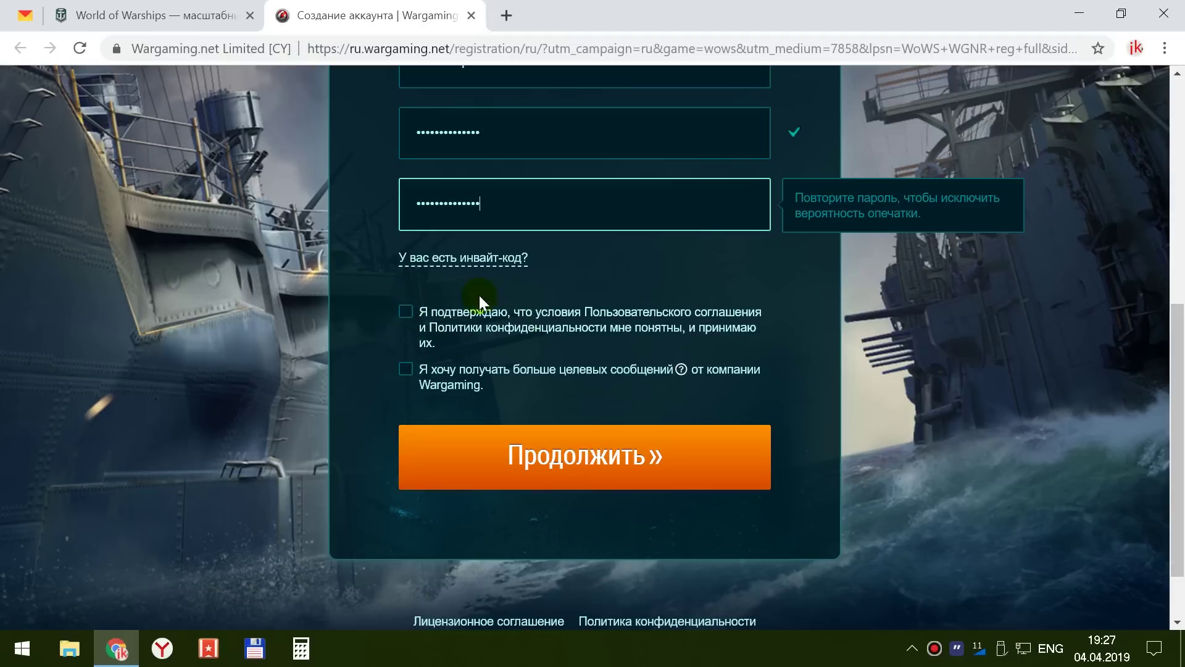
Accept the user agreement and privacy policy, and submit the Wargaming account registration.
click(408, 312)
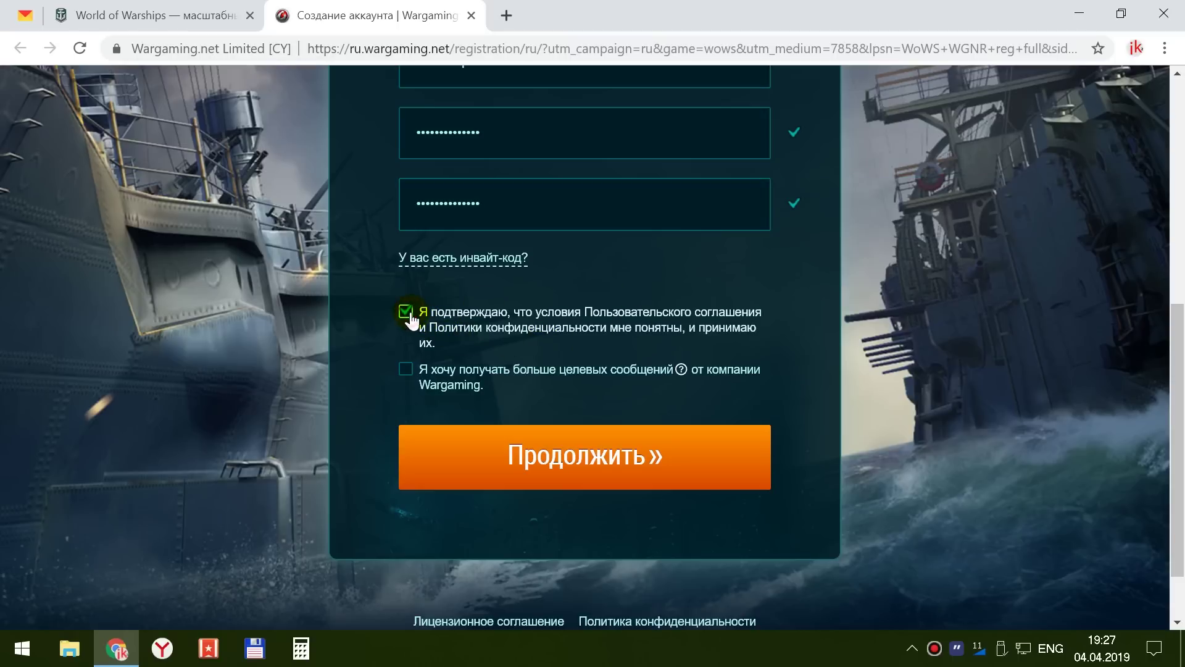
click(592, 460)
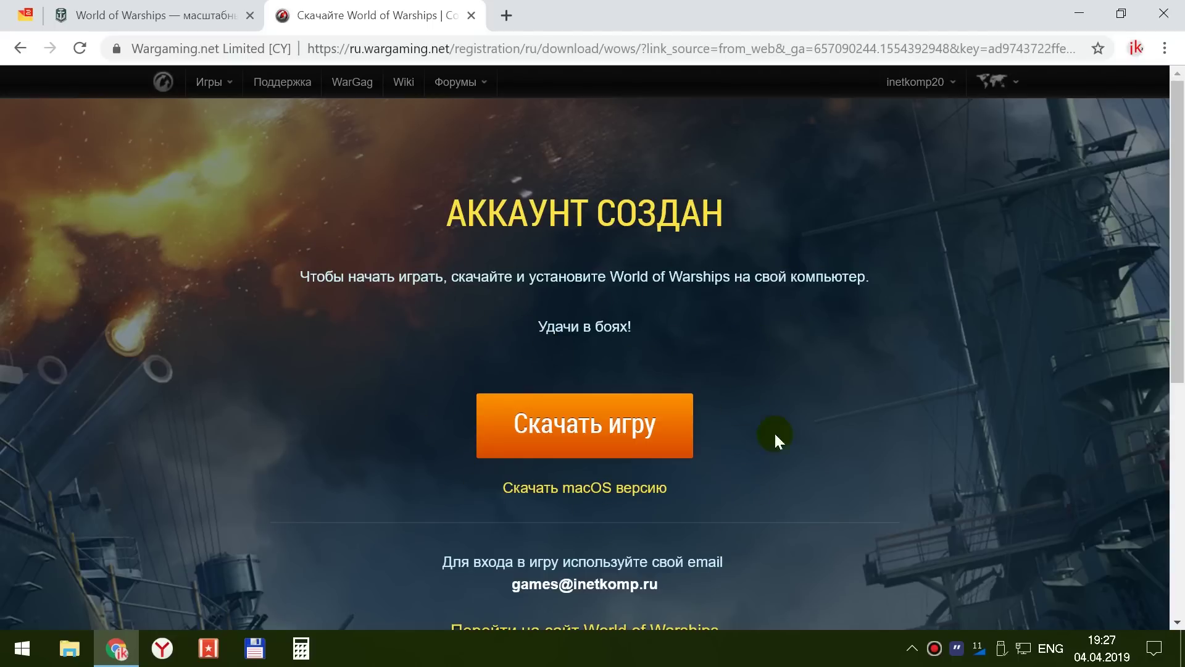
Download the World of Warships installer, run it, and get the browser window out of the way.
click(636, 432)
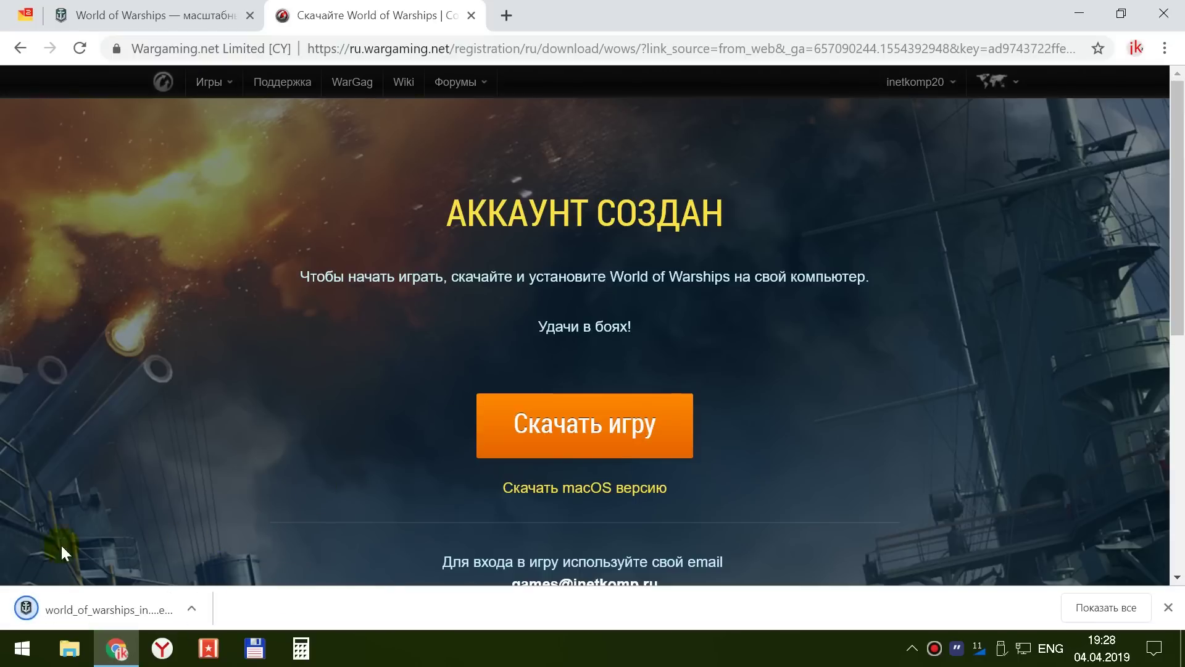
click(27, 607)
click(1088, 18)
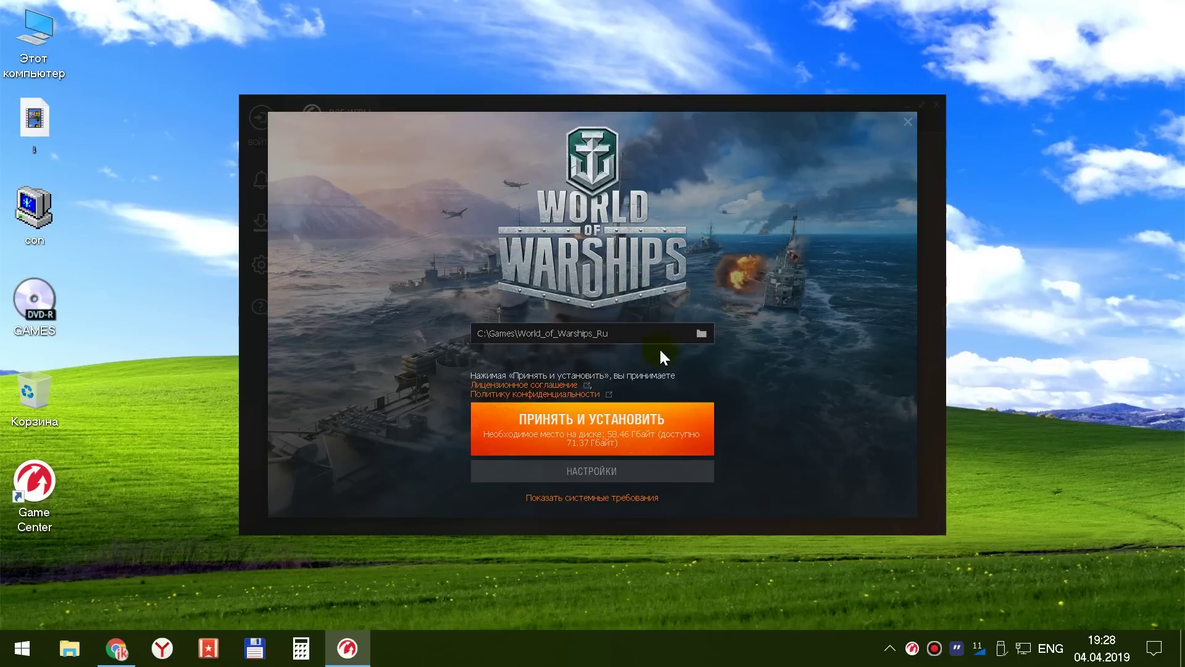
Choose the GAMES (G:) drive as the World of Warships install location, then accept the terms and start the installation.
click(702, 337)
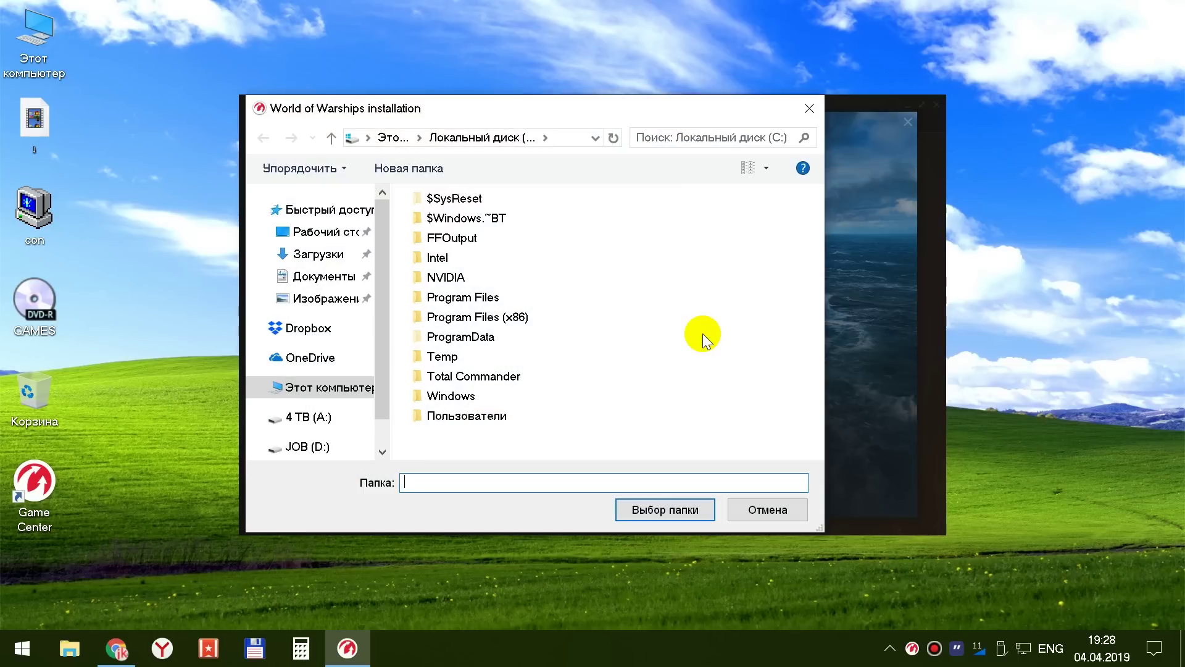
click(346, 387)
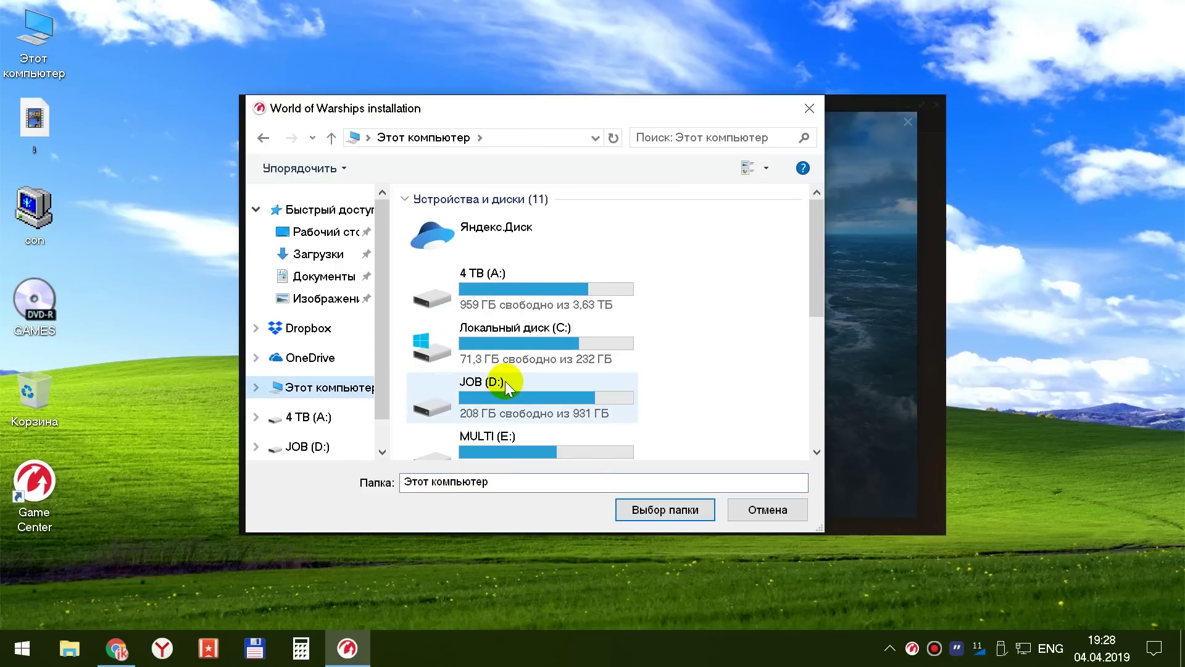
scroll(508, 378, down, 2)
click(508, 419)
double_click(507, 420)
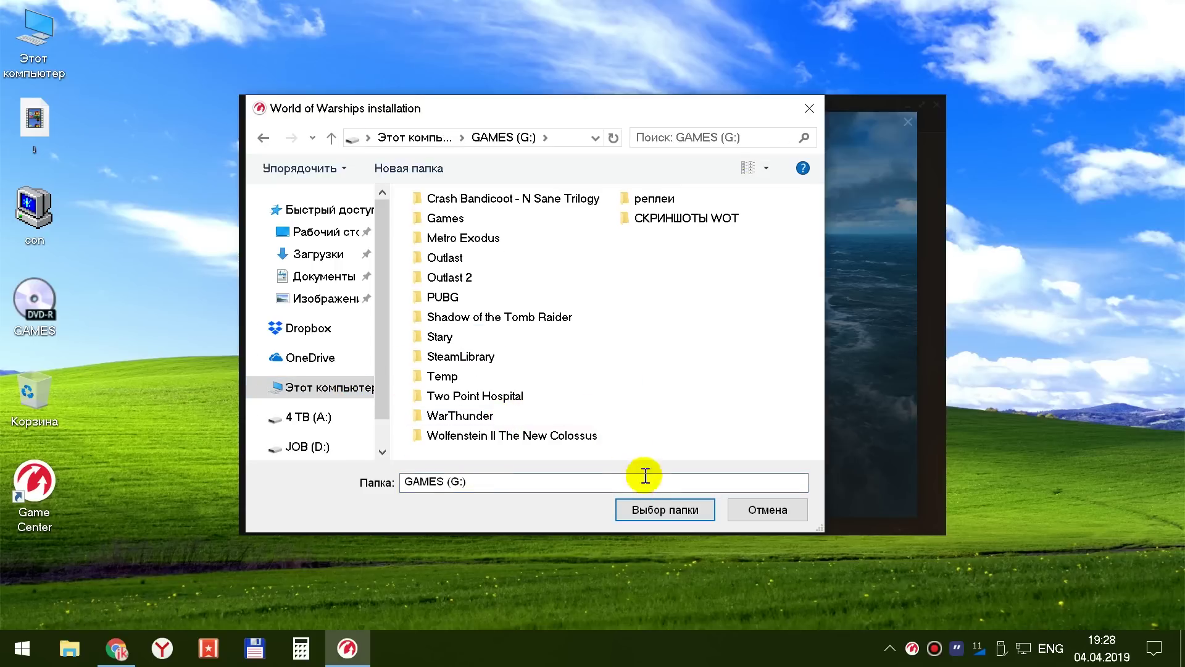
click(644, 509)
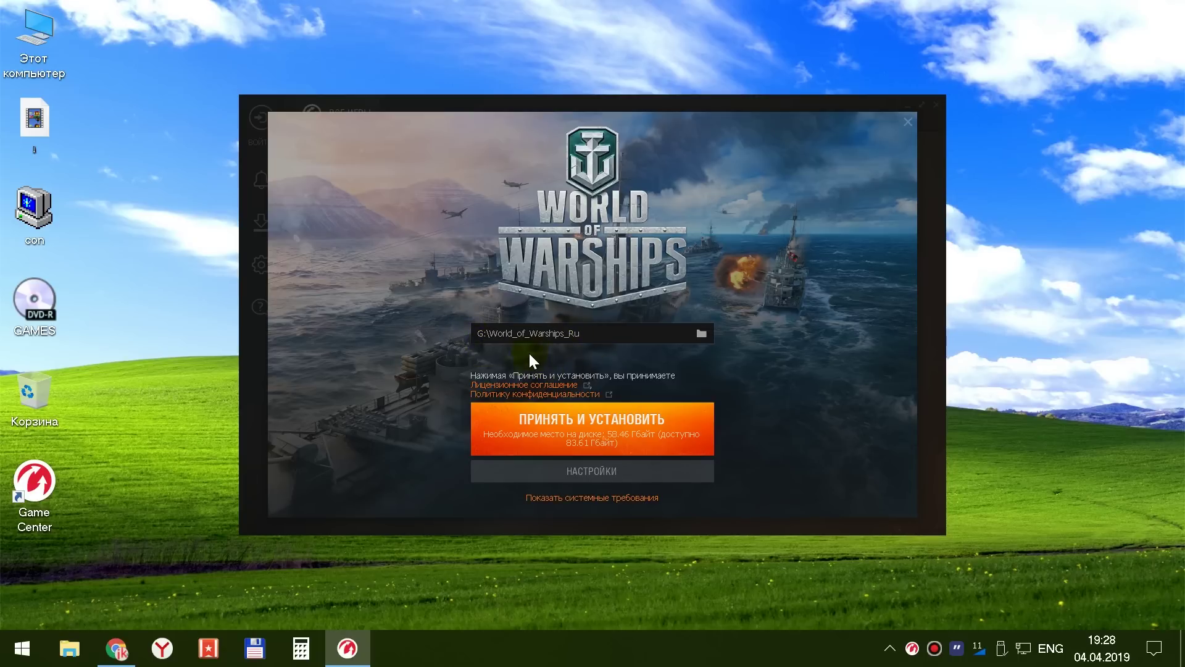
click(565, 425)
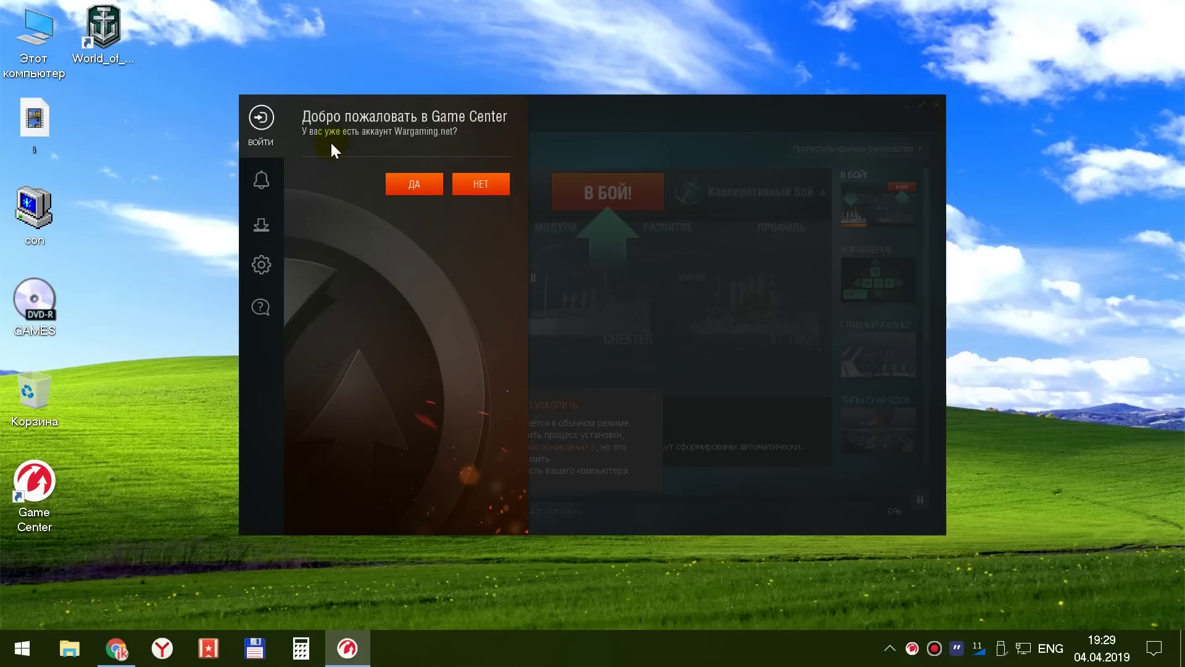
Sign in to Game Center with the existing account's email and password, with «Запомнить меня» enabled.
click(410, 188)
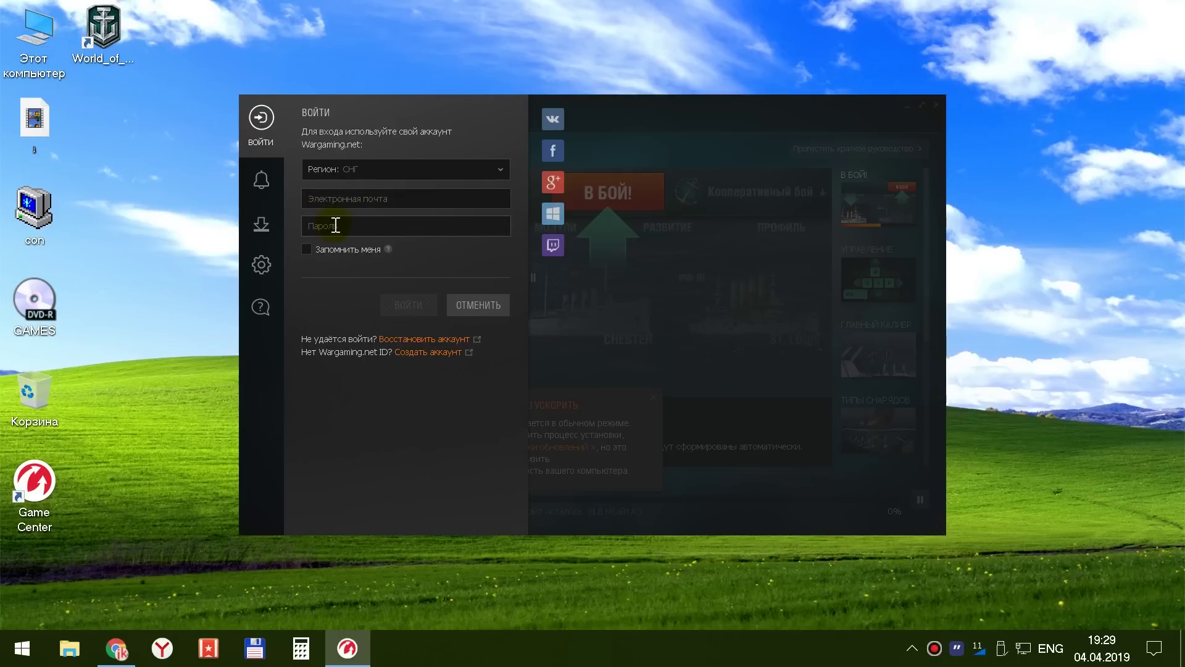
click(339, 197)
key(ctrl+v)
click(337, 224)
text(•••••••)
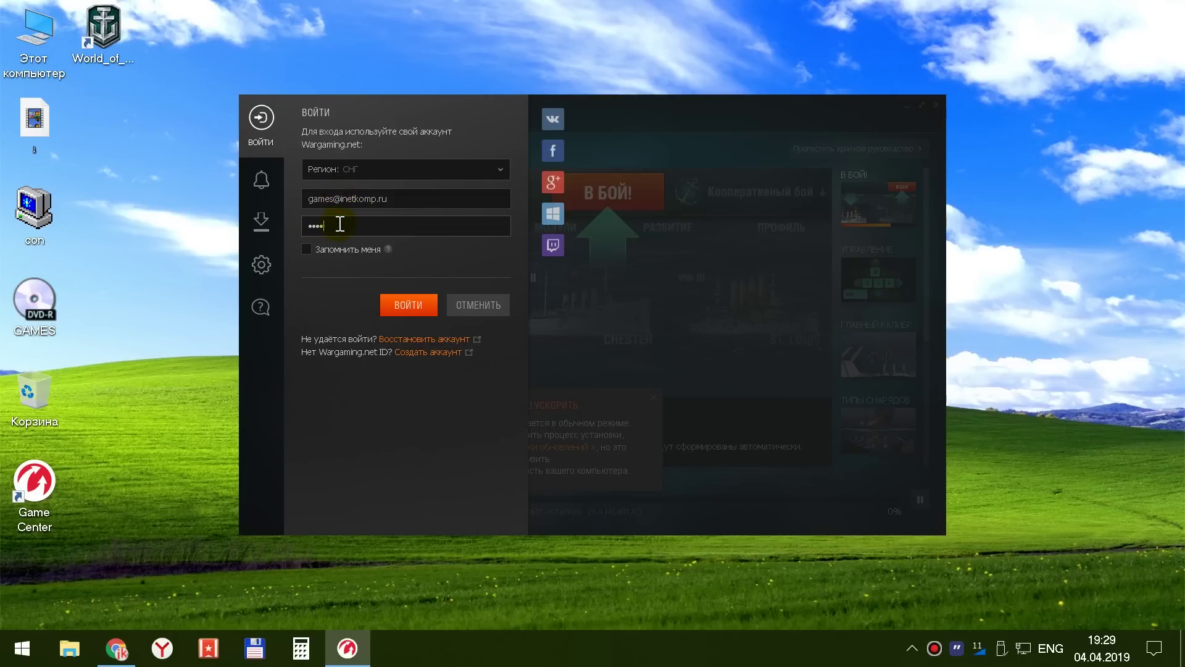
text(••••••)
click(309, 250)
click(404, 312)
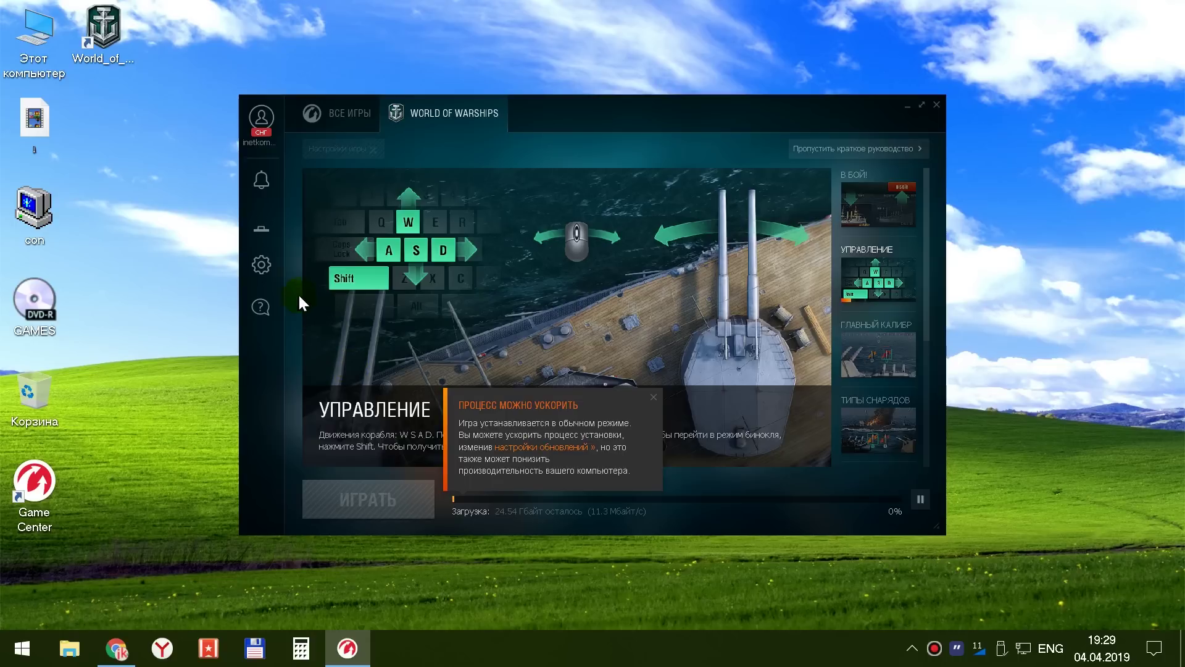
Check the World of Warships installation progress in Game Center's download list.
click(262, 226)
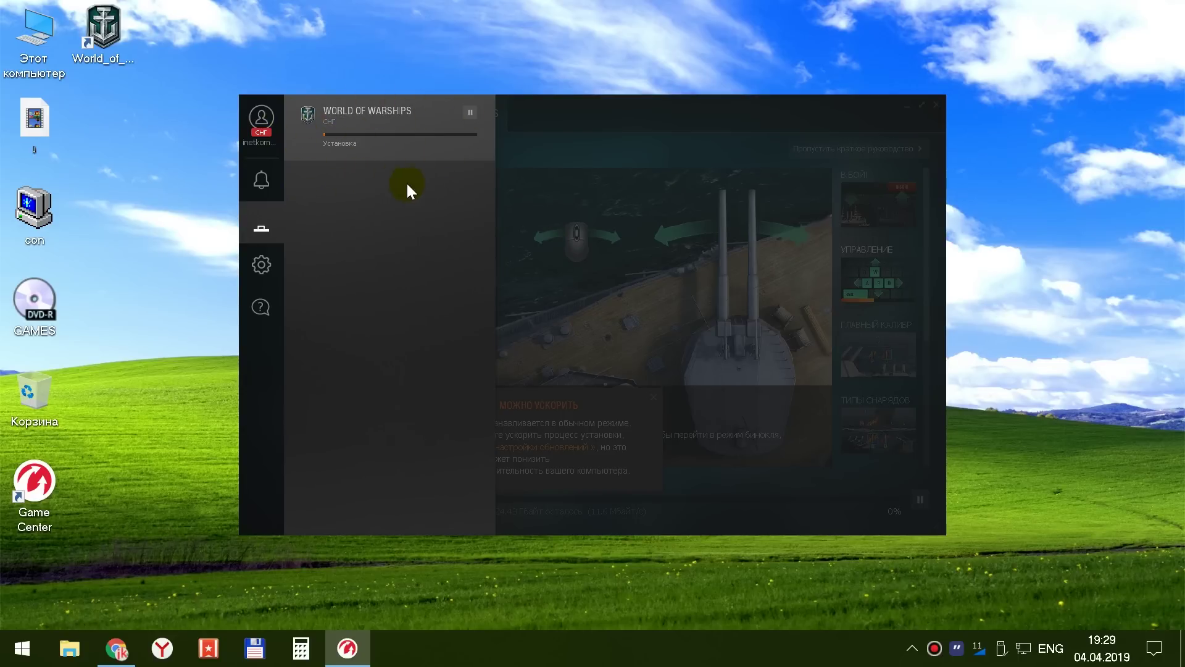
click(523, 155)
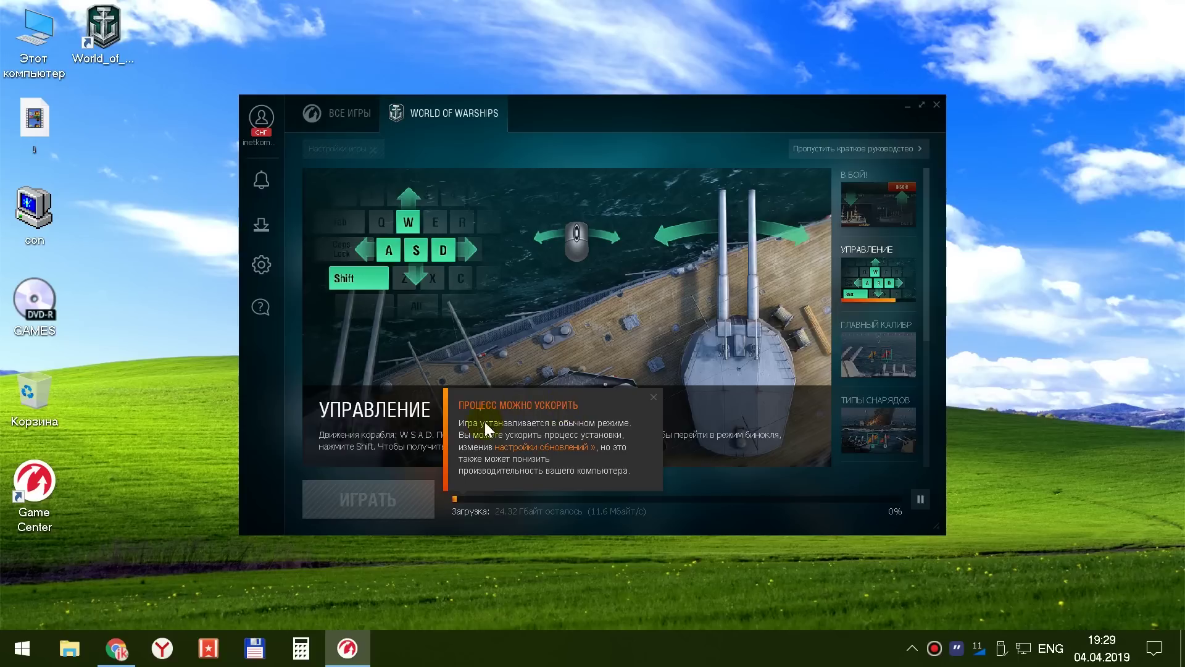
In the update settings, set the preliminary update download speed to «Без ограничения», toggle full computer resource use during installation, and save.
click(547, 448)
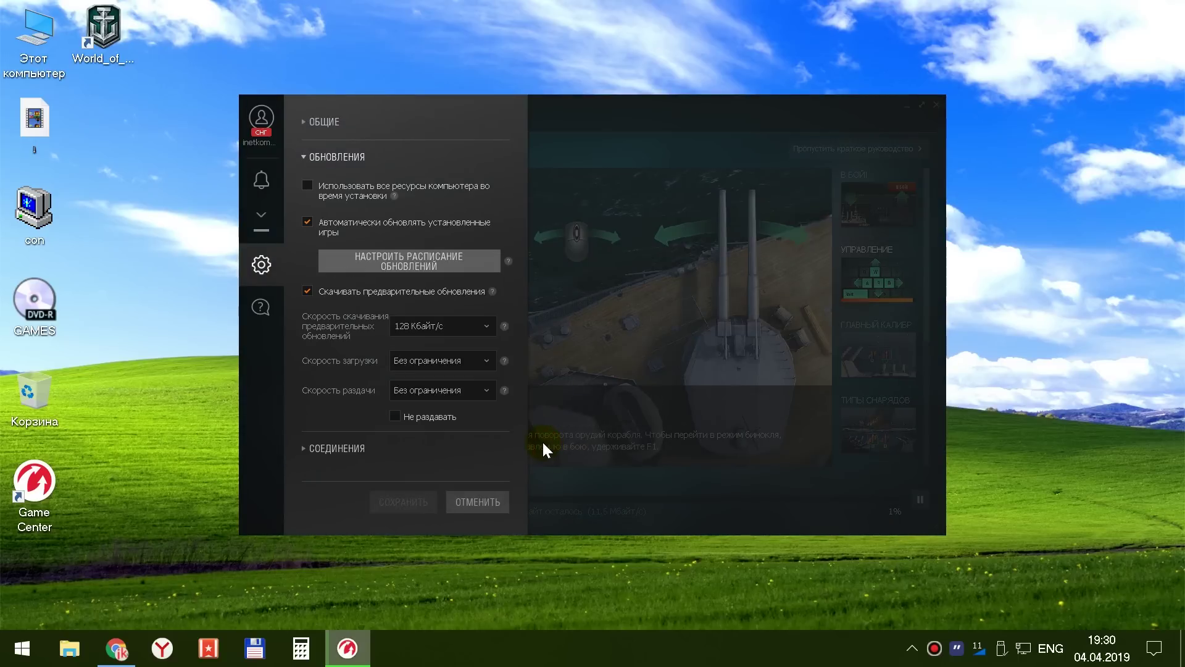
click(452, 328)
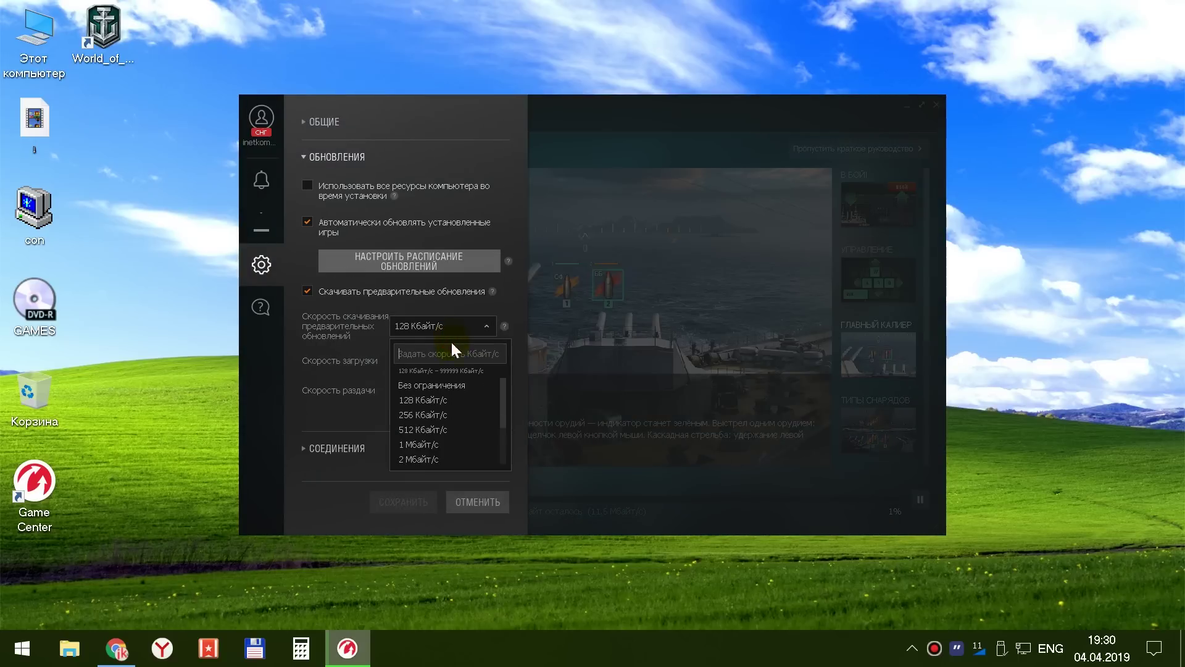
click(424, 384)
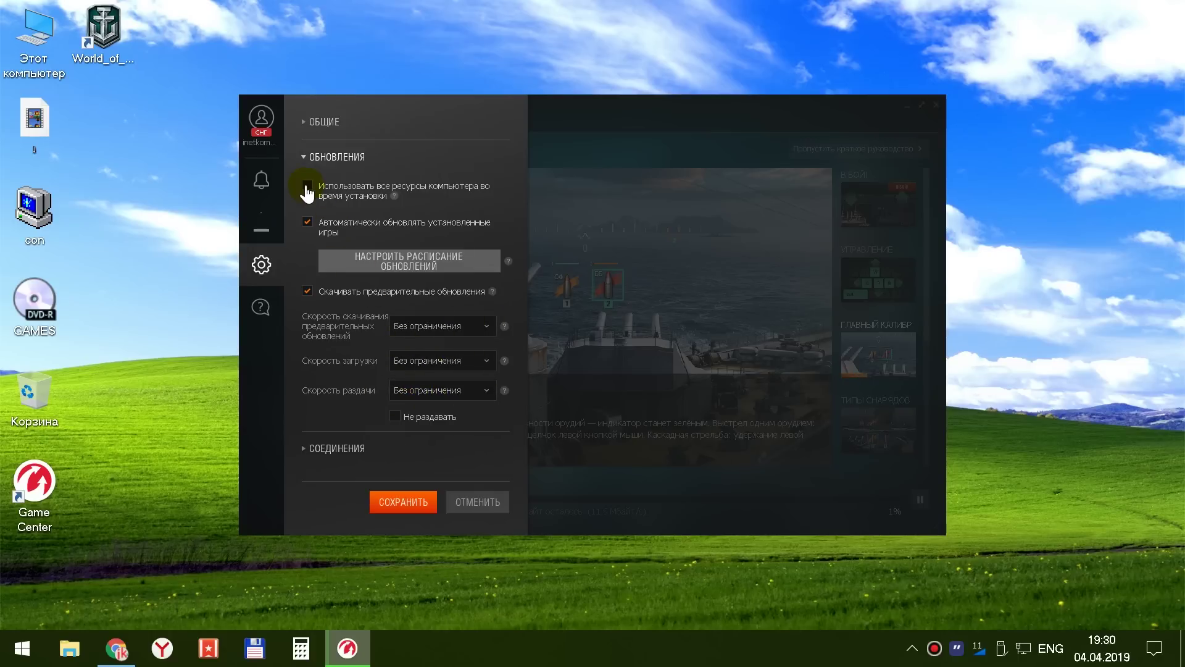
click(307, 187)
mouse_move(407, 209)
click(404, 502)
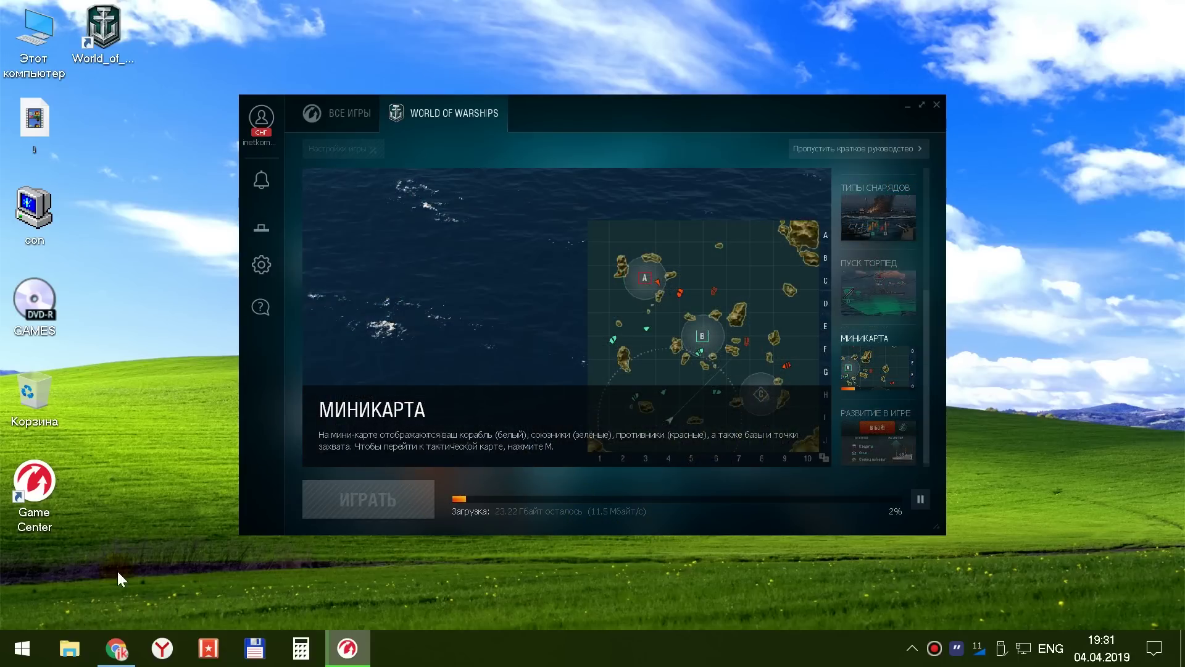
Switch to Yandex Mail in Chrome and confirm the account's email address through the «Wargaming.net: Подтверждение email» message.
mouse_move(116, 648)
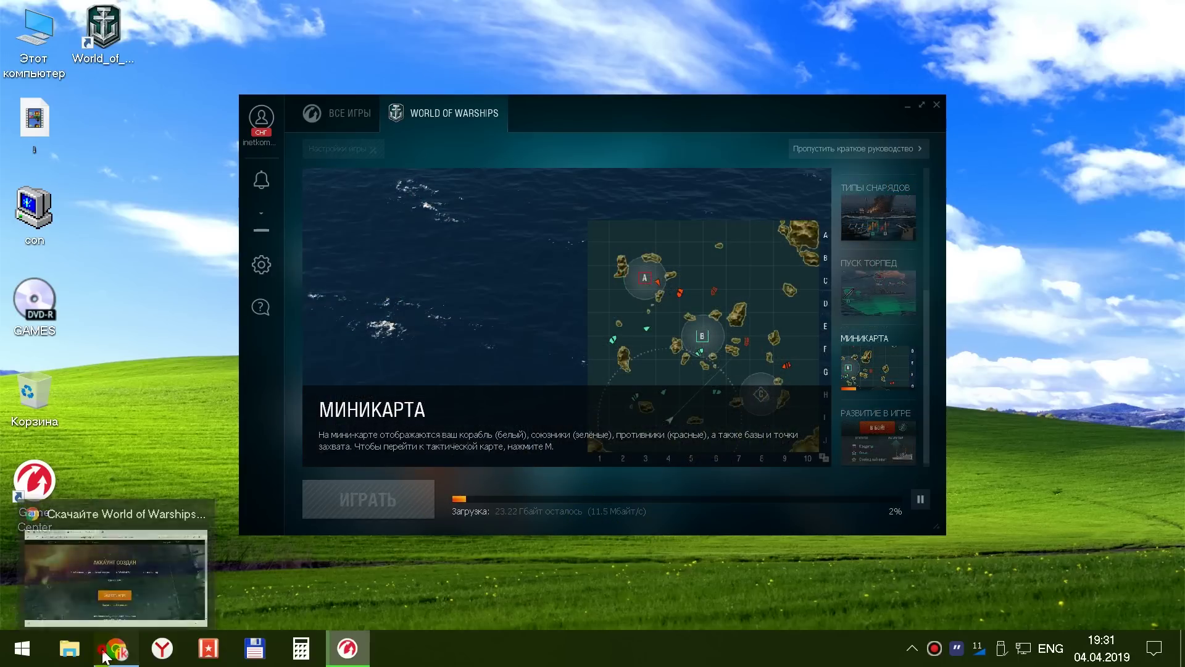
click(218, 535)
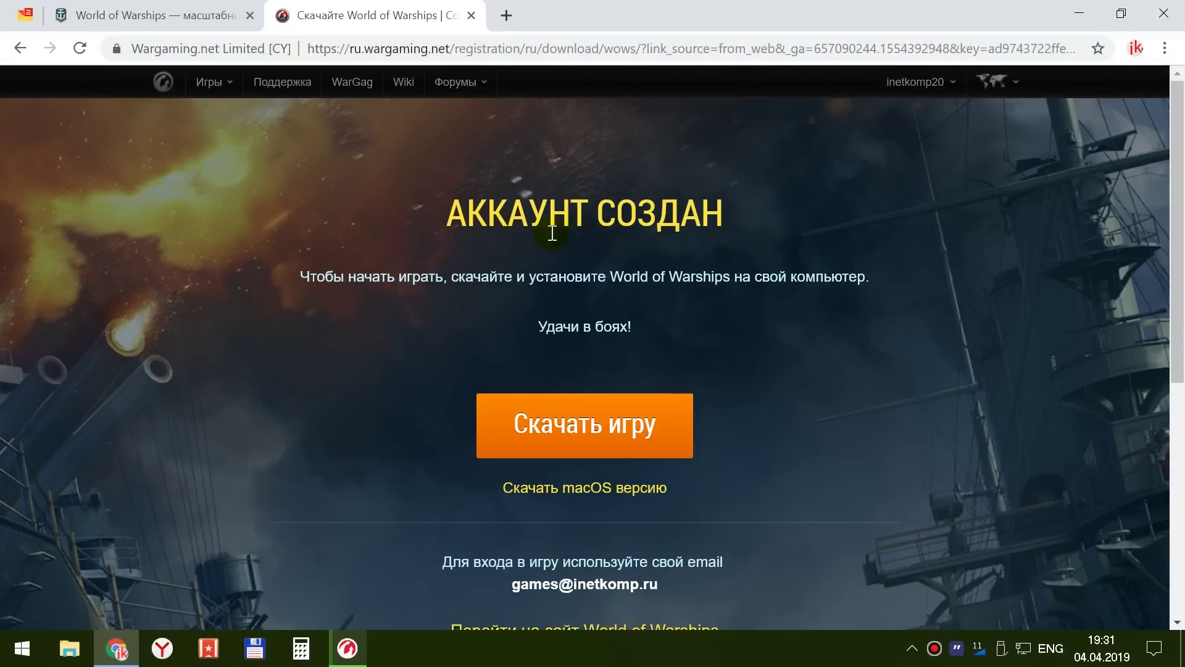
click(27, 17)
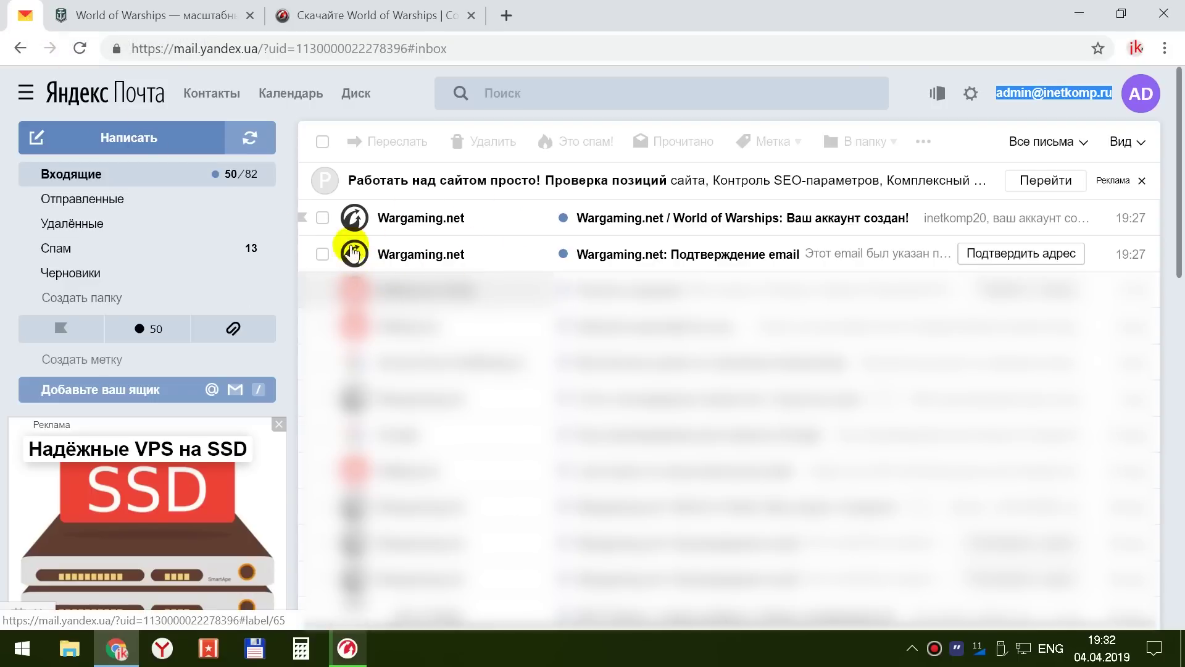
click(605, 258)
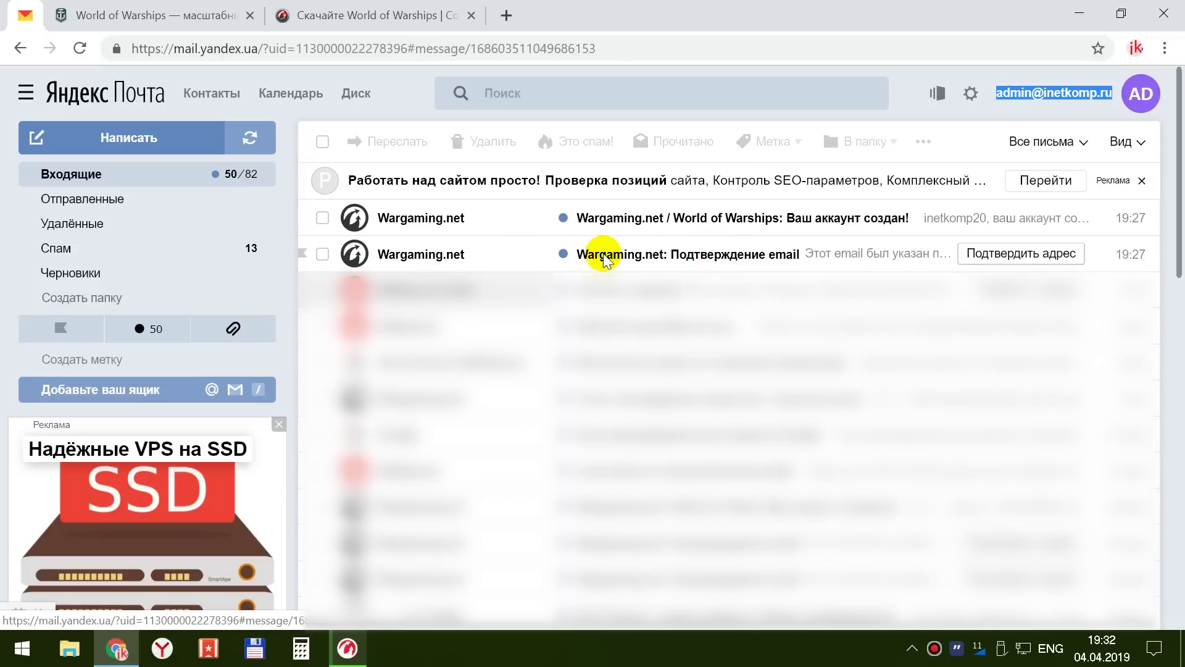
scroll(821, 353, down, 5)
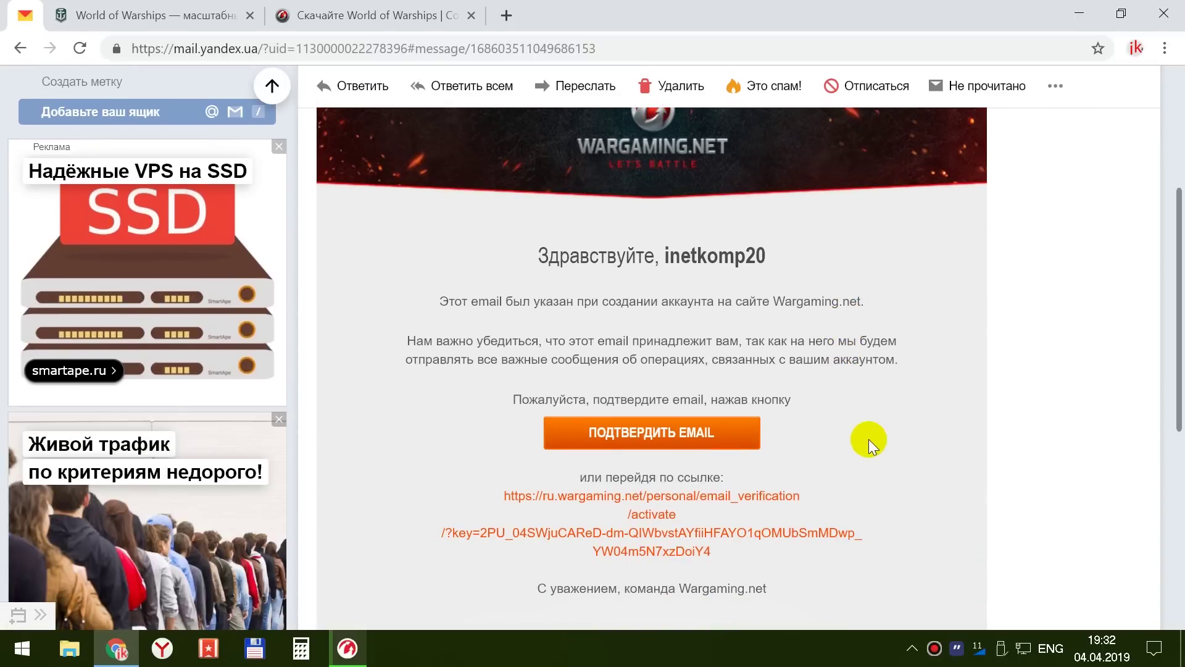
click(692, 431)
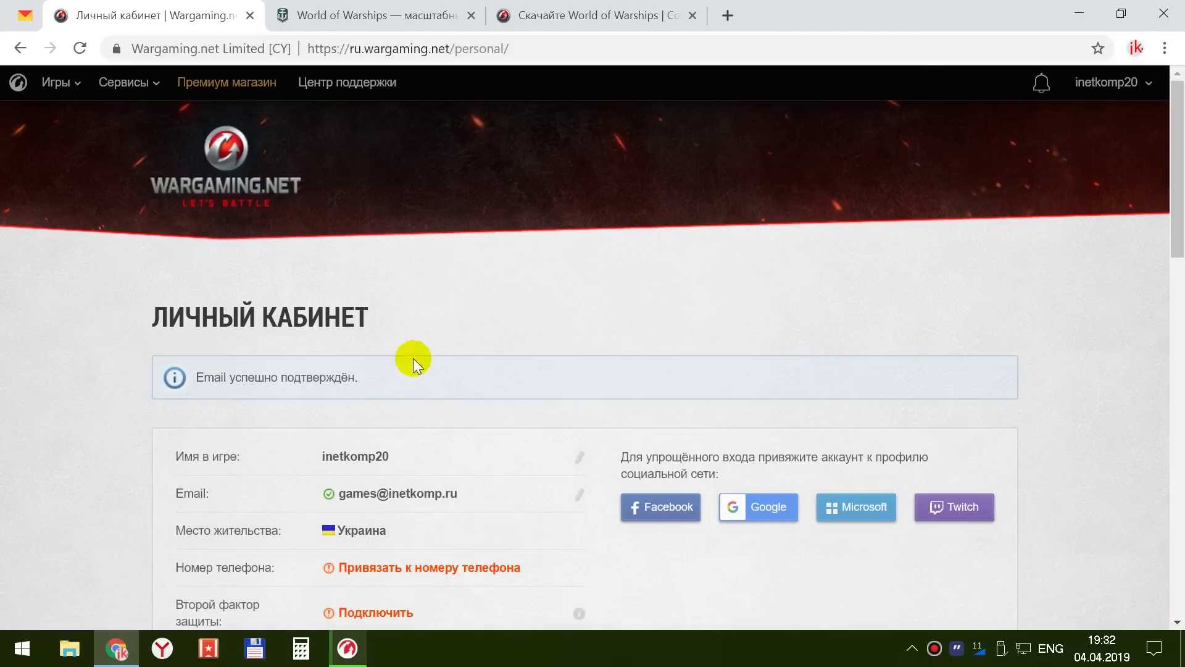
scroll(574, 395, down, 3)
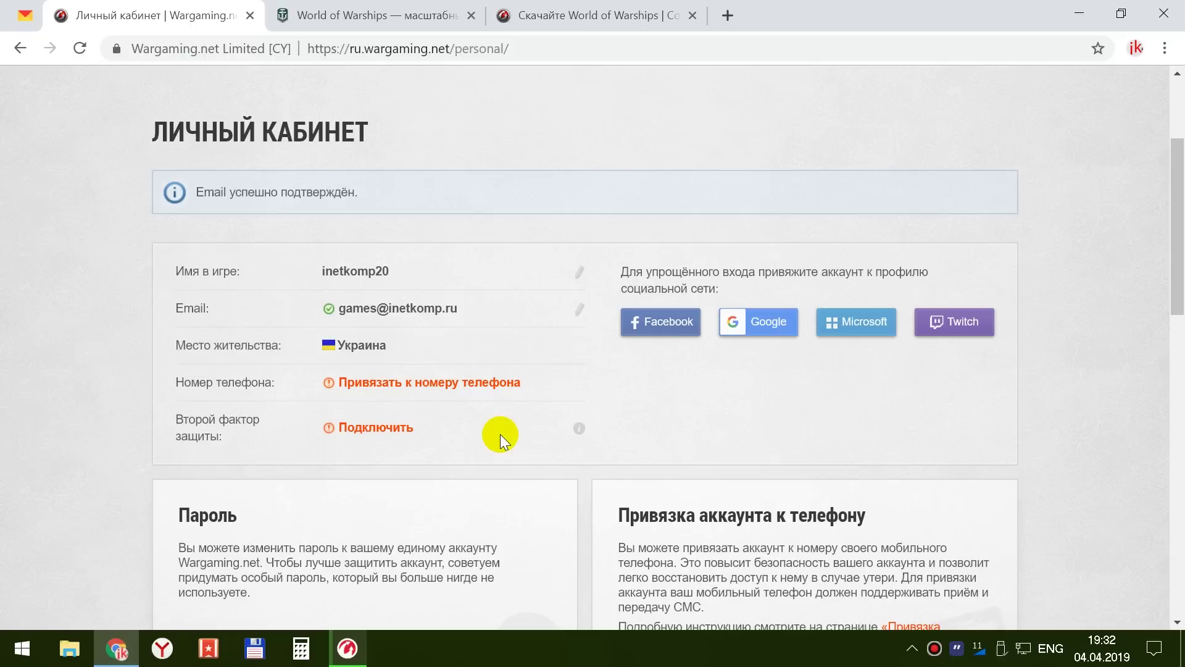
Return to the inbox and read the «Wargaming.net / World of Warships: Ваш аккаунт создан!» message.
click(24, 17)
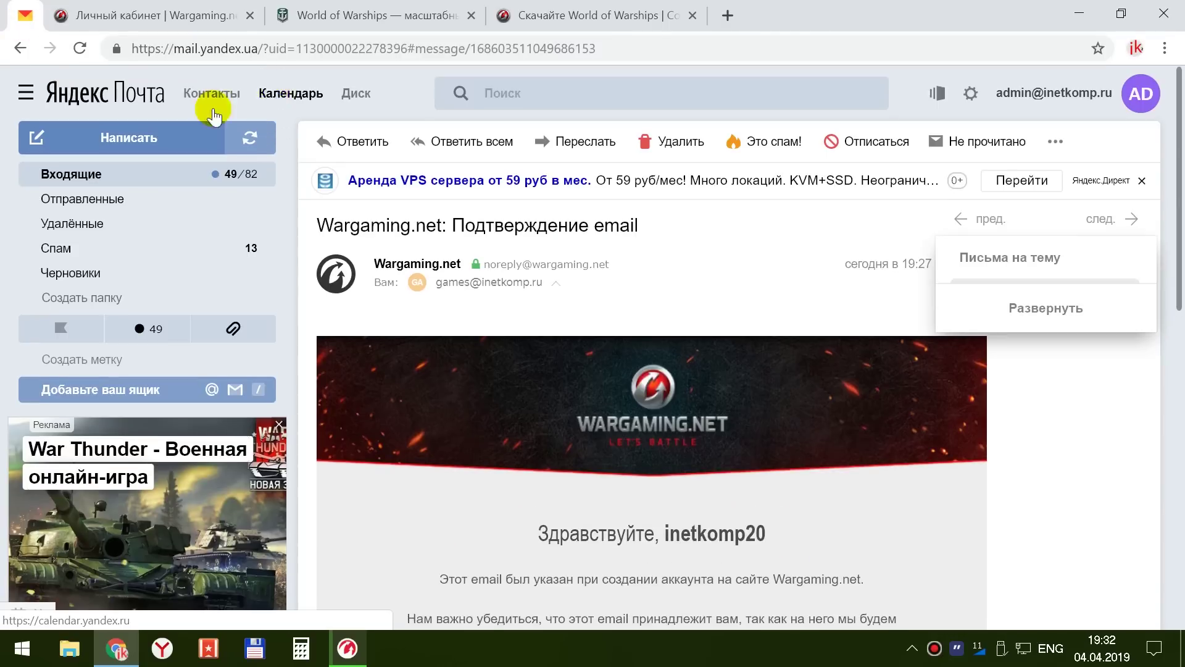
click(62, 174)
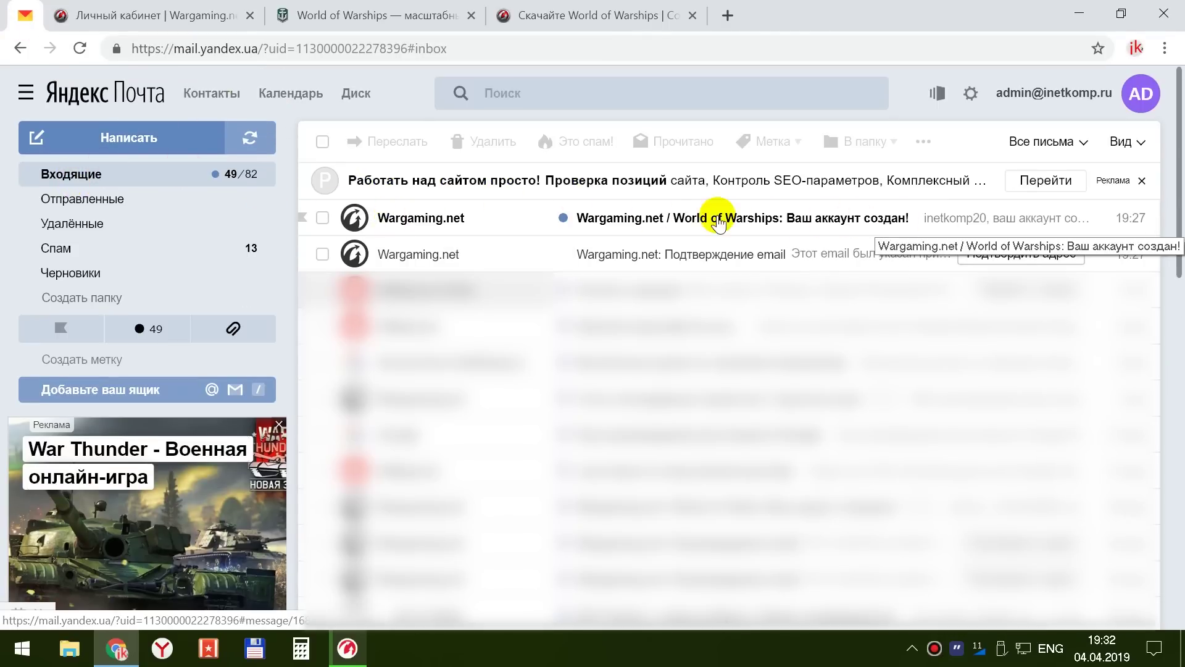
click(637, 218)
scroll(796, 359, down, 1)
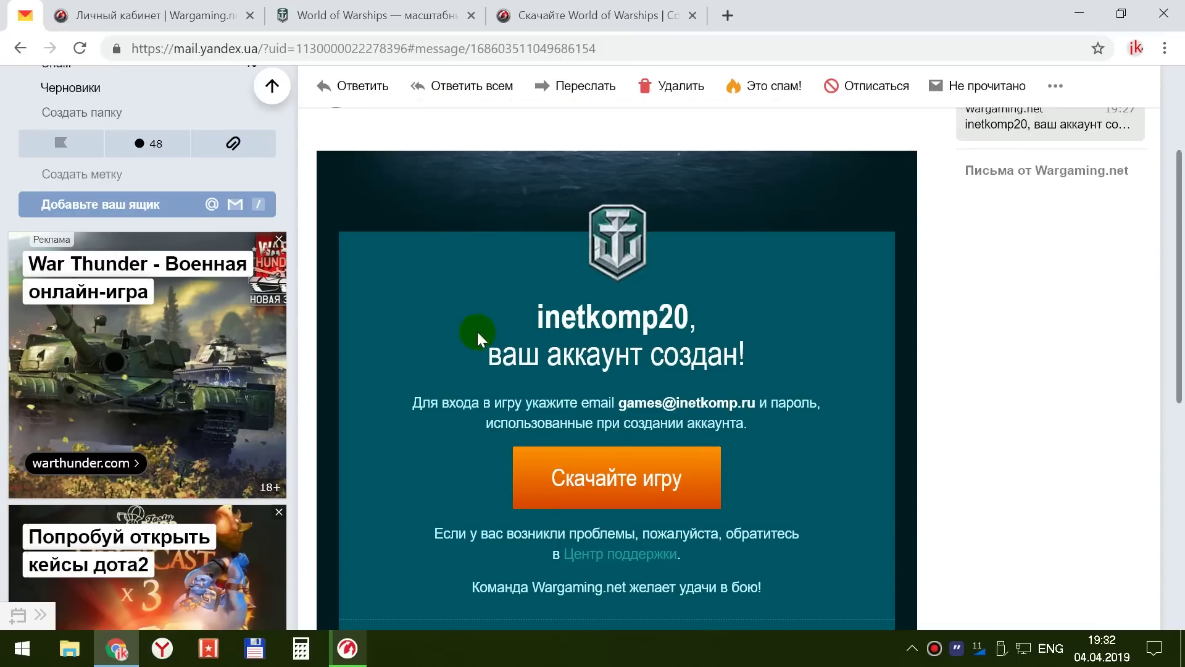
scroll(721, 363, down, 1)
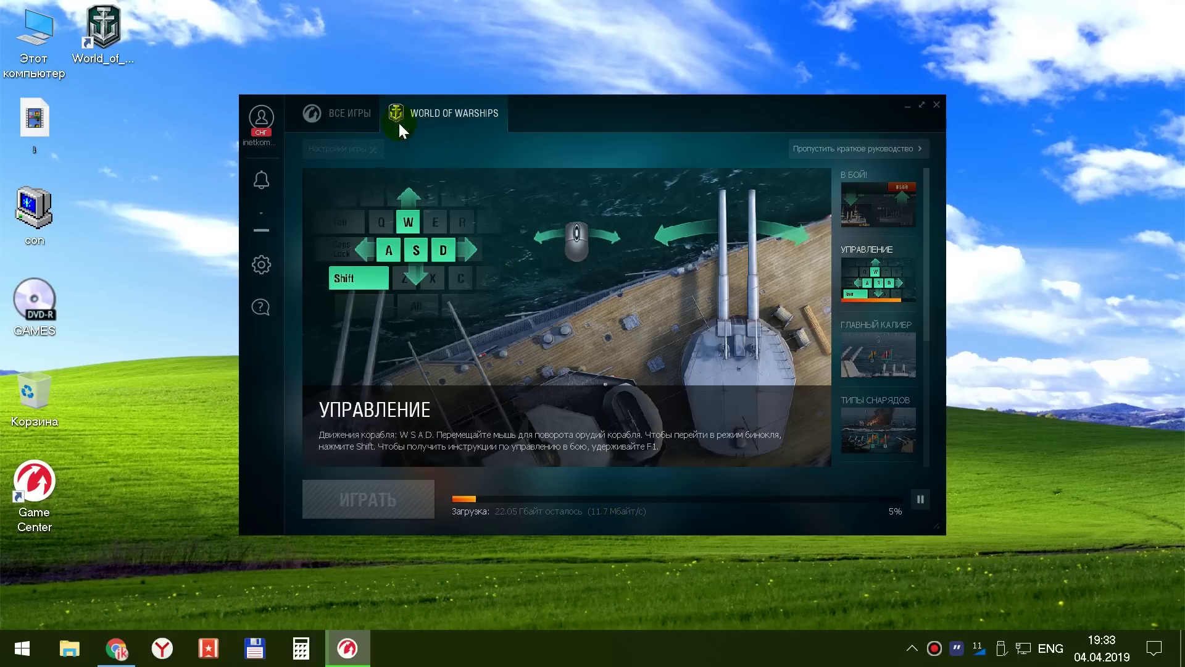
Show the «Все игры» overview in Game Center.
click(339, 115)
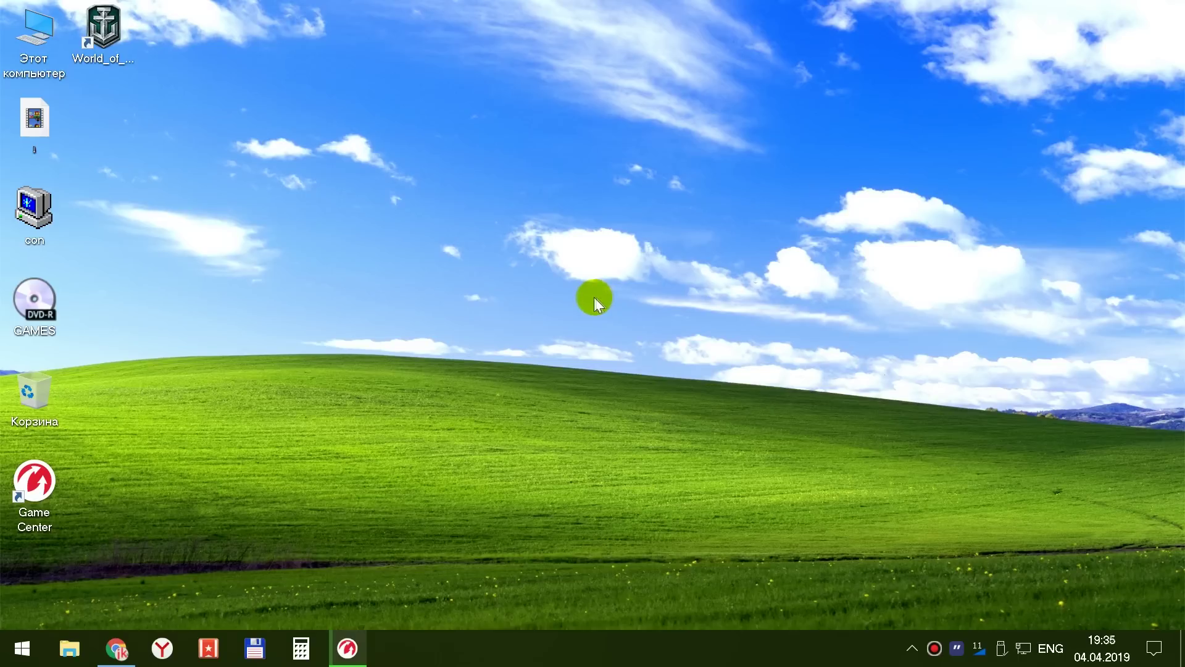
In Chrome, read the alternative installer (launcher) instructions in the «Как установить игру» support article.
click(116, 647)
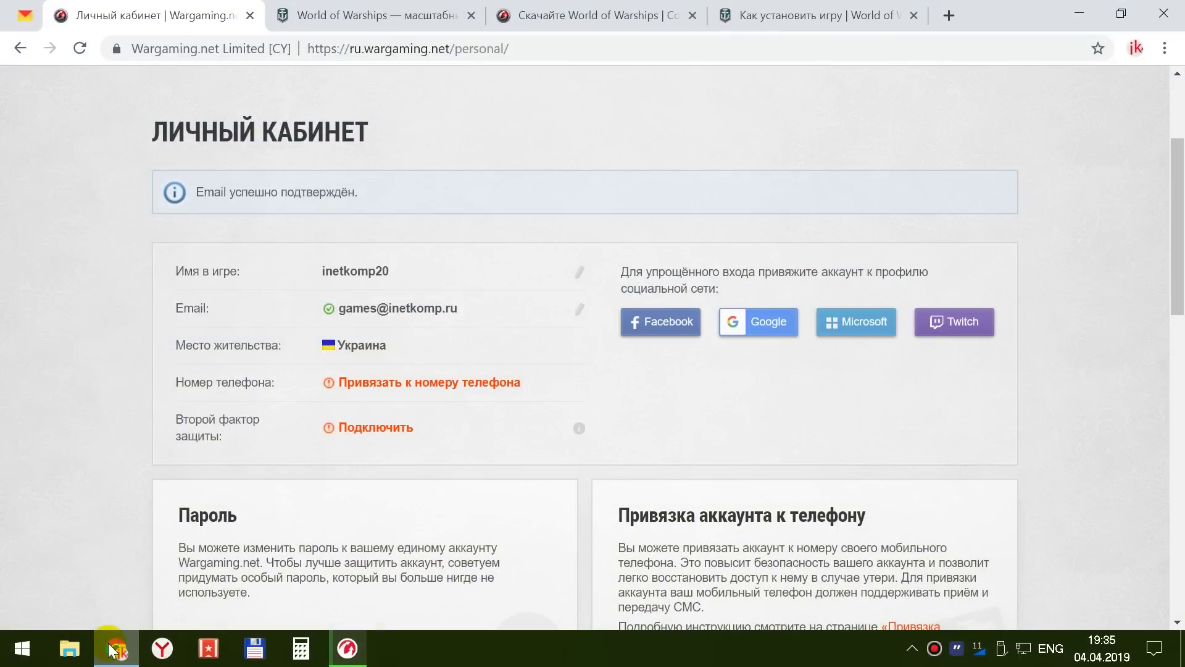
click(763, 22)
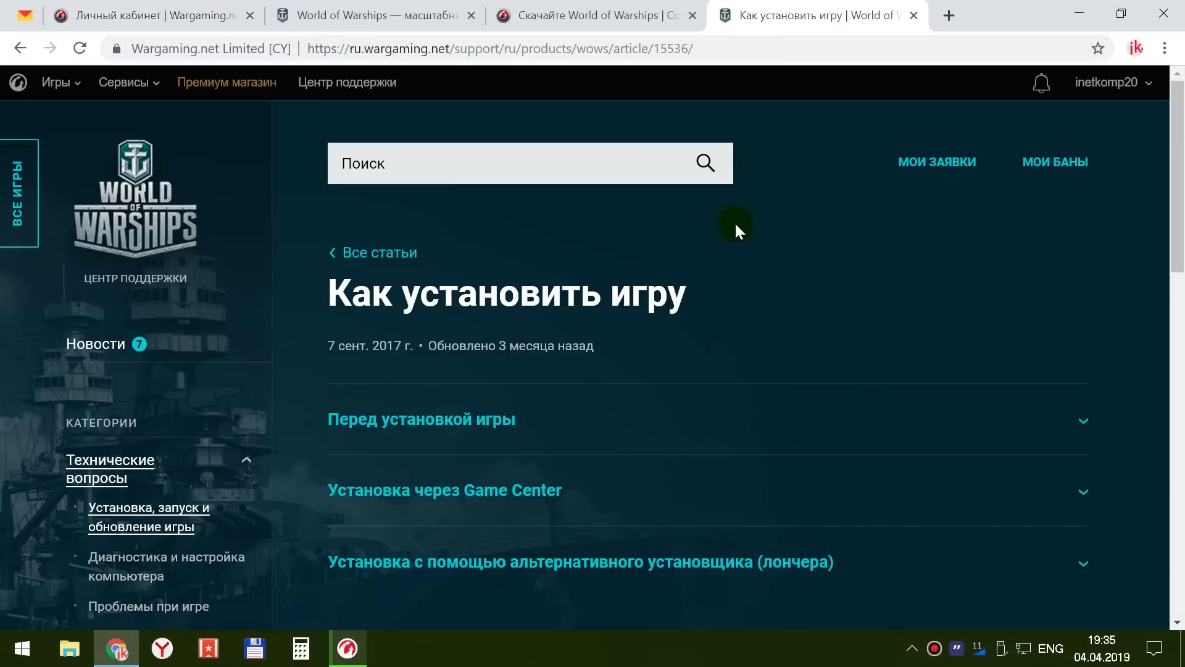
scroll(797, 271, down, 2)
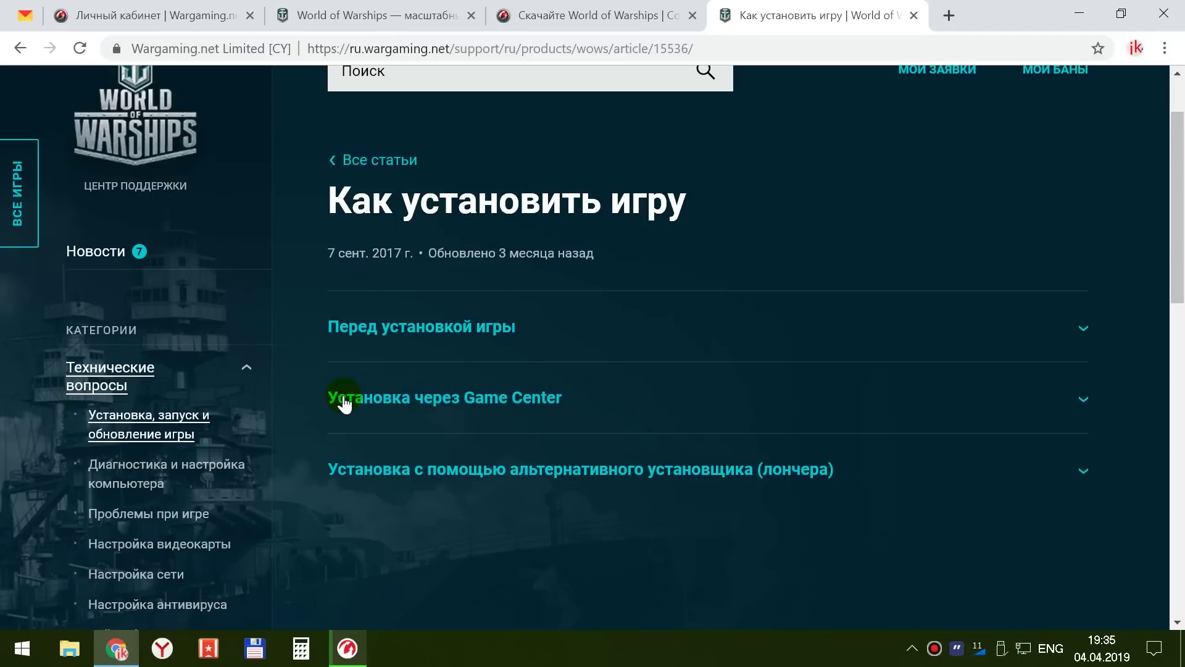
scroll(327, 402, down, 2)
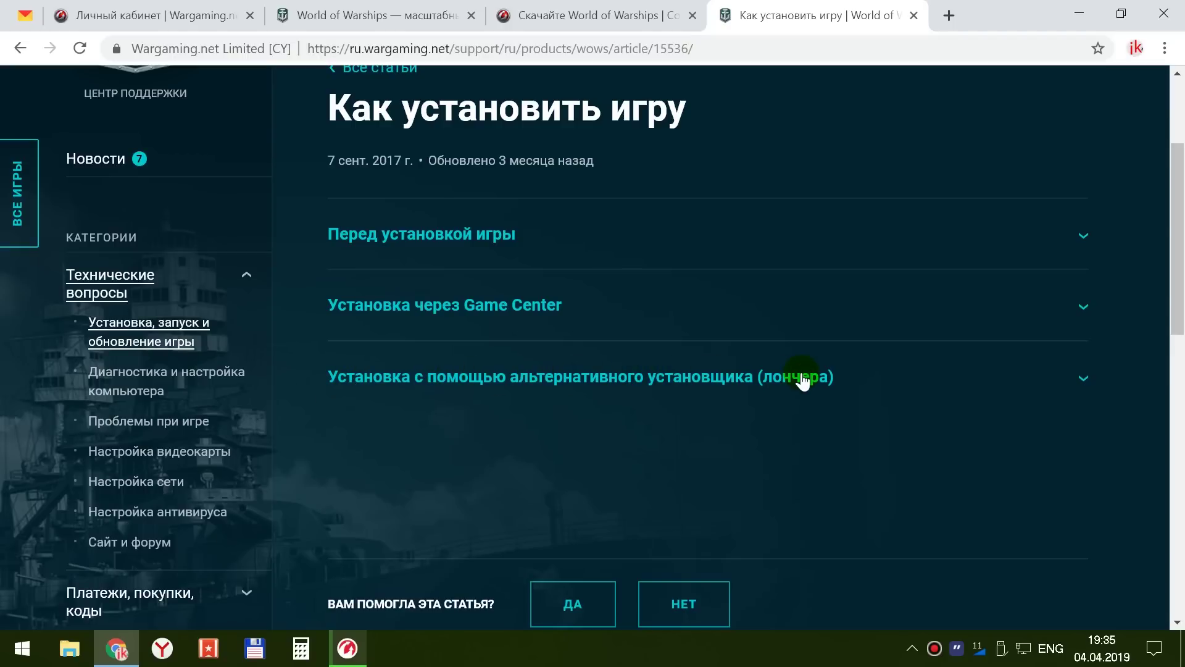
click(494, 378)
scroll(531, 247, down, 4)
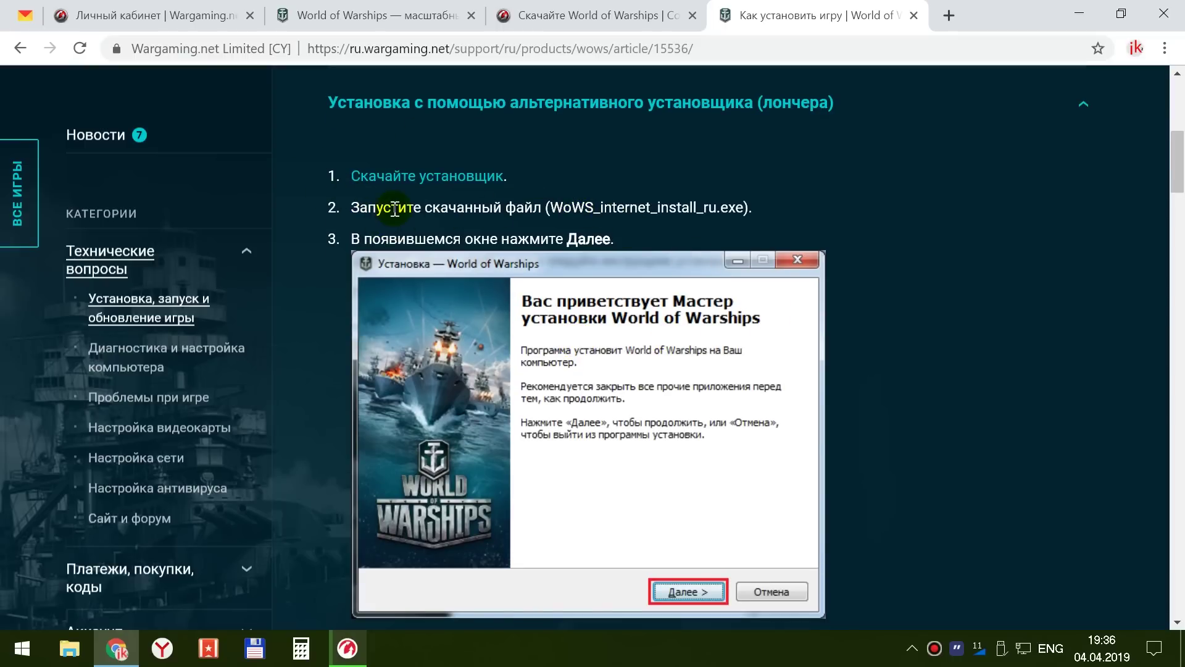
Read the remaining alternative installer instructions, from launching the downloaded file through choosing folders and shortcuts to completing the installation.
scroll(812, 450, down, 7)
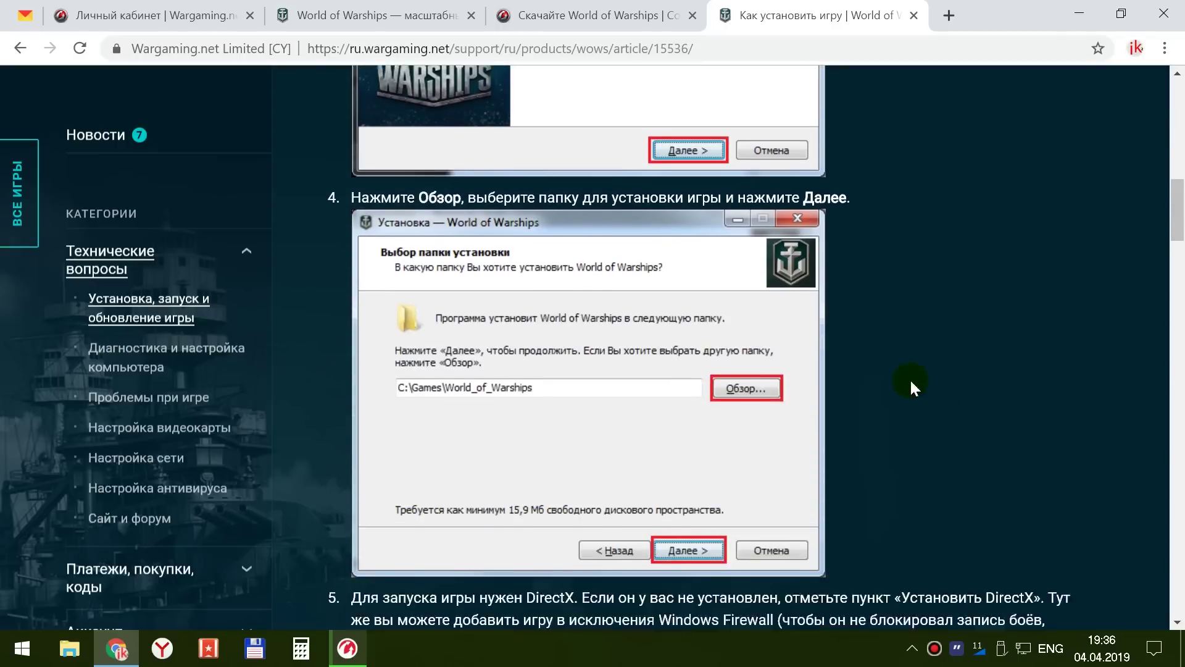
scroll(933, 368, down, 16)
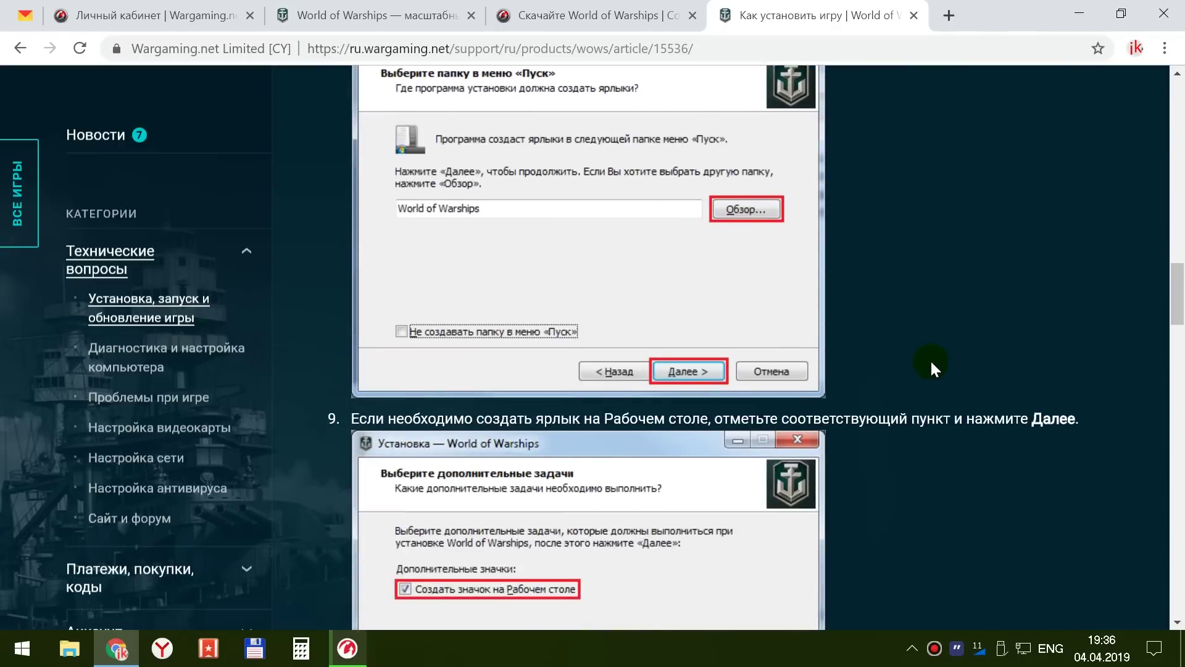
scroll(933, 369, down, 18)
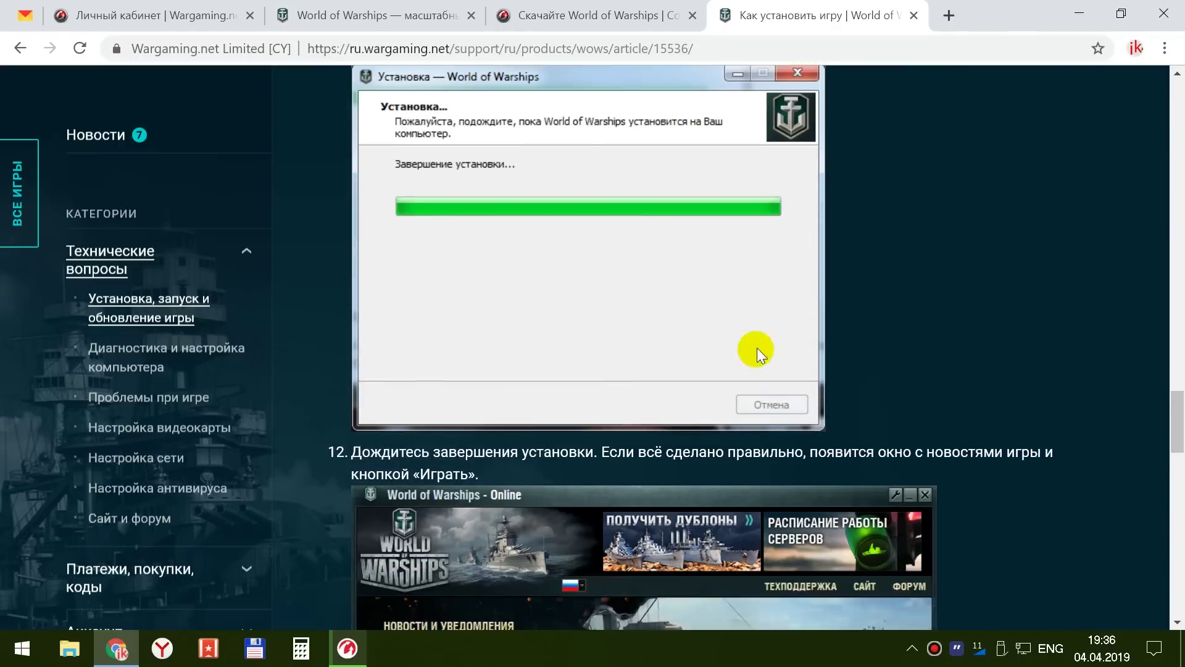
scroll(758, 352, down, 5)
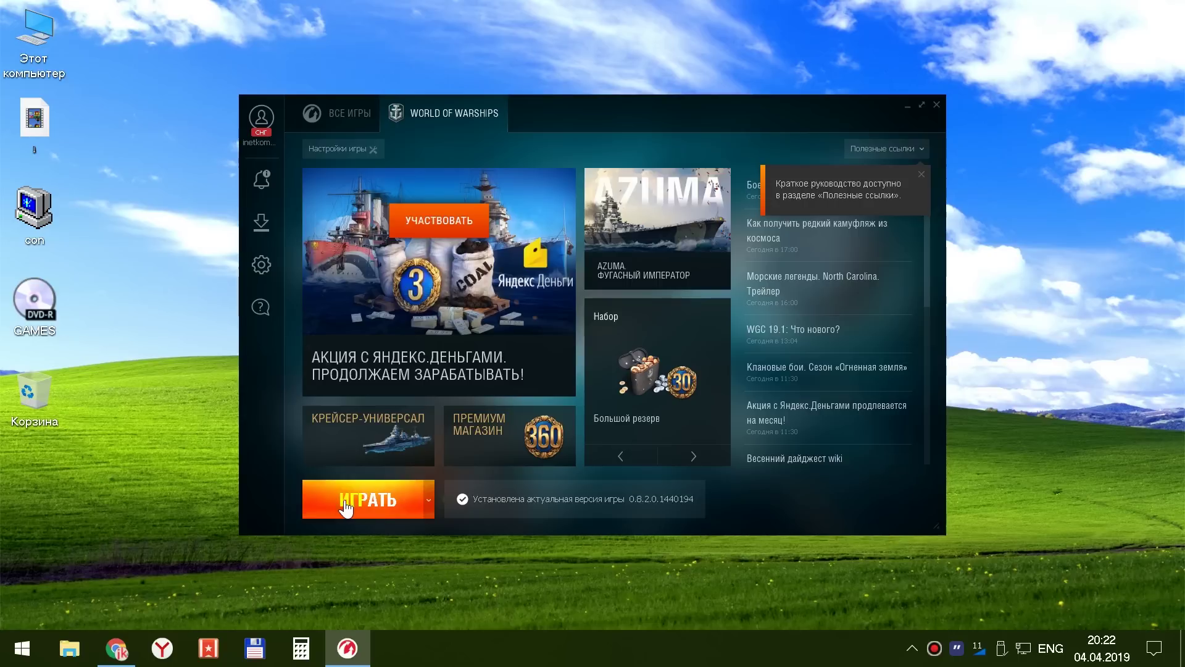
Launch World of Warships from Game Center and, in battle, sail the cruiser Erie forward and steer it to port.
click(383, 505)
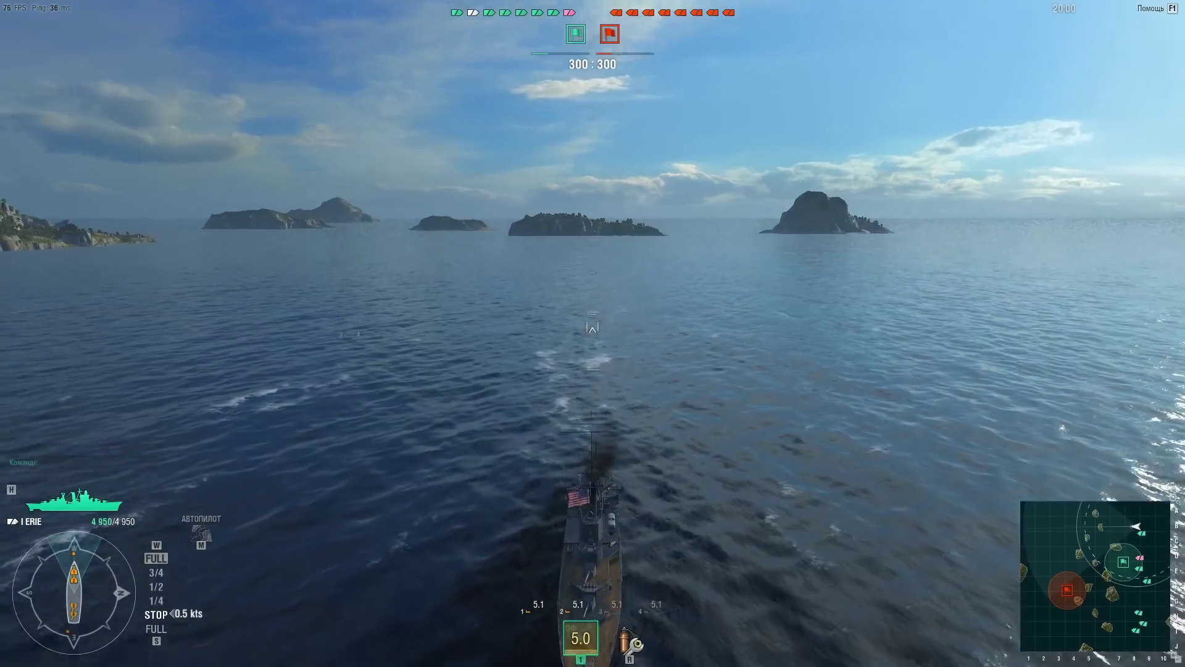
key(w)
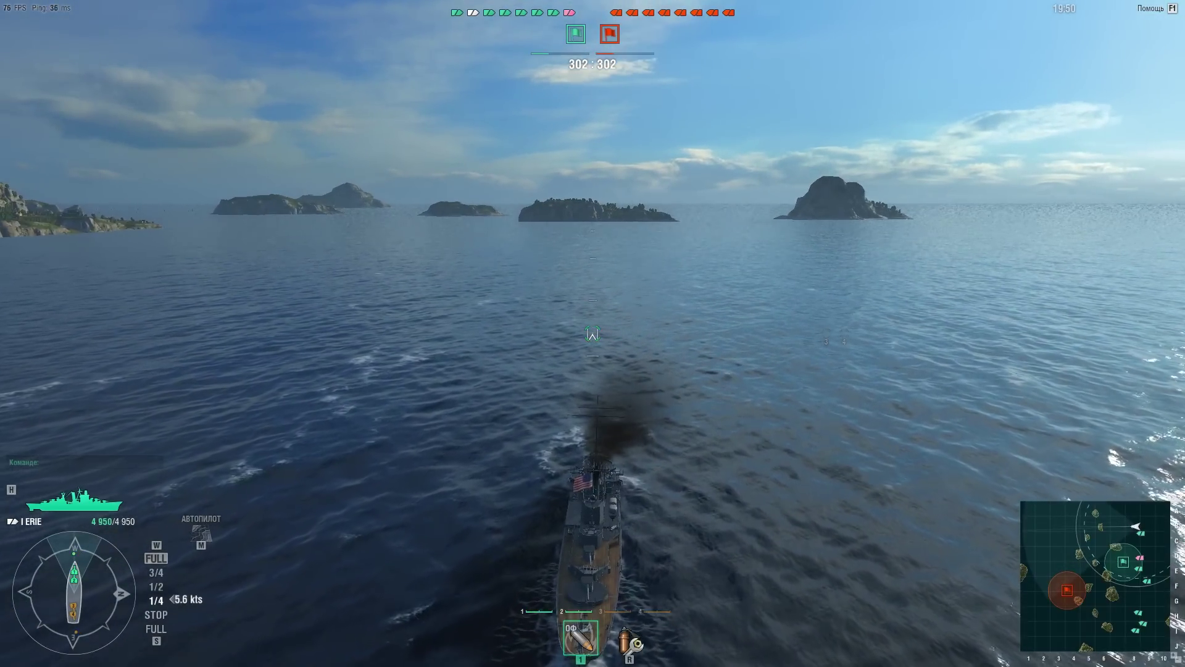
key(a)
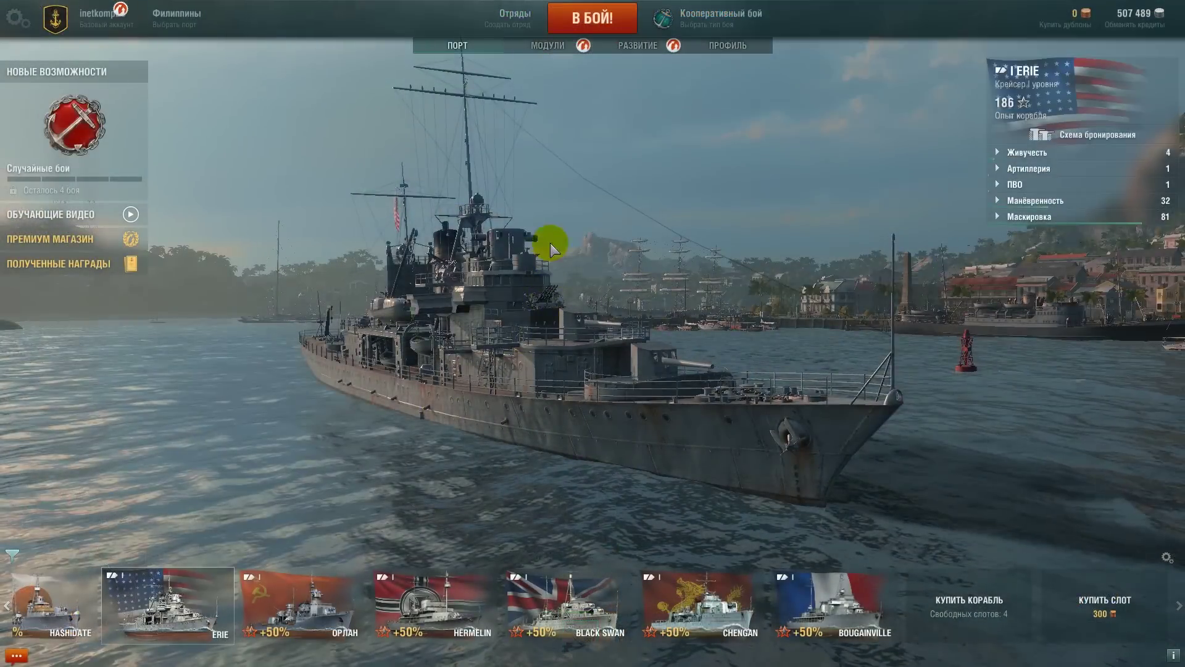
Browse the development trees of the USA, Japan, Germany, Great Britain and France, and view the French tier X cruiser Henri IV.
click(639, 47)
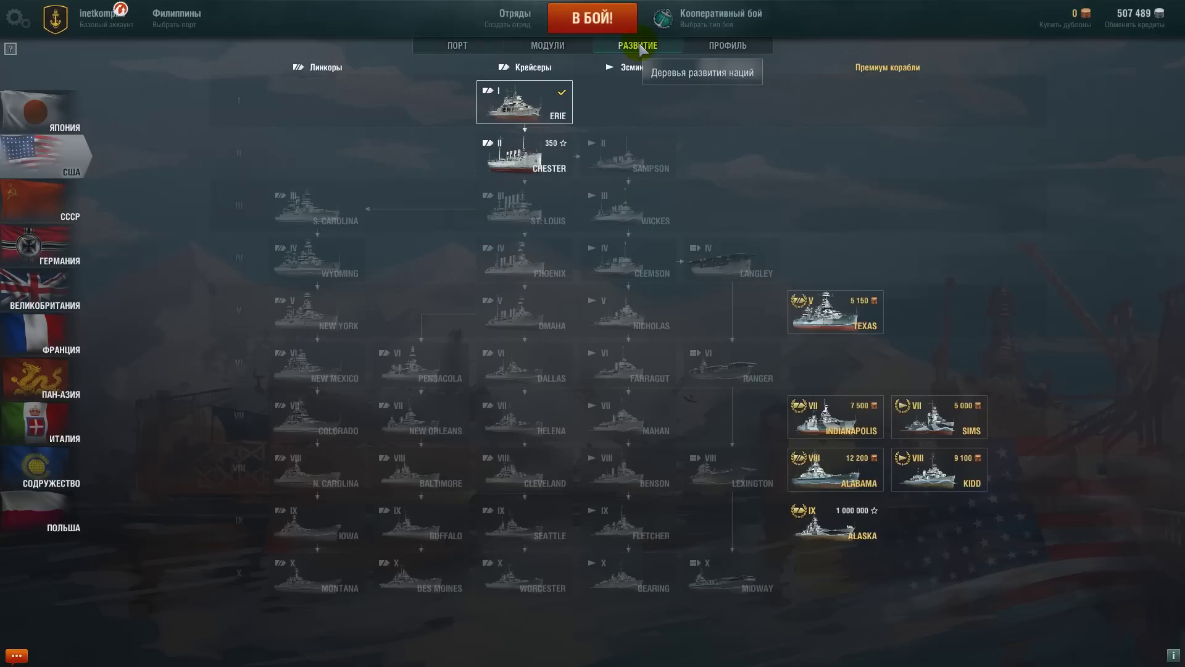
click(630, 259)
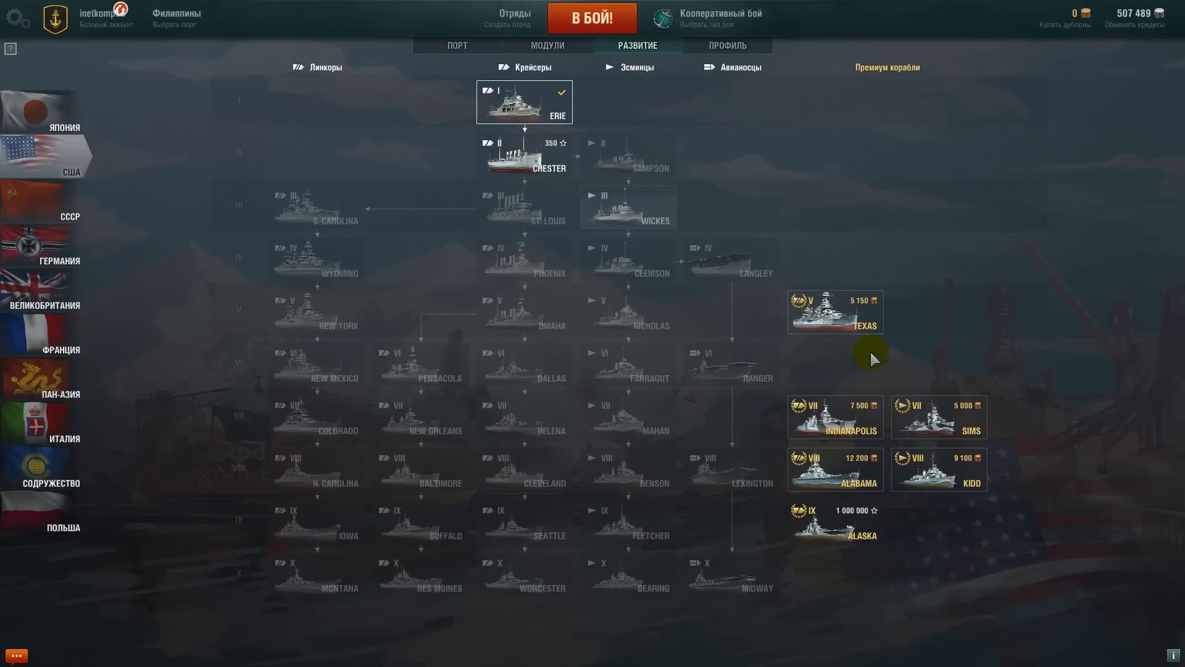
click(66, 116)
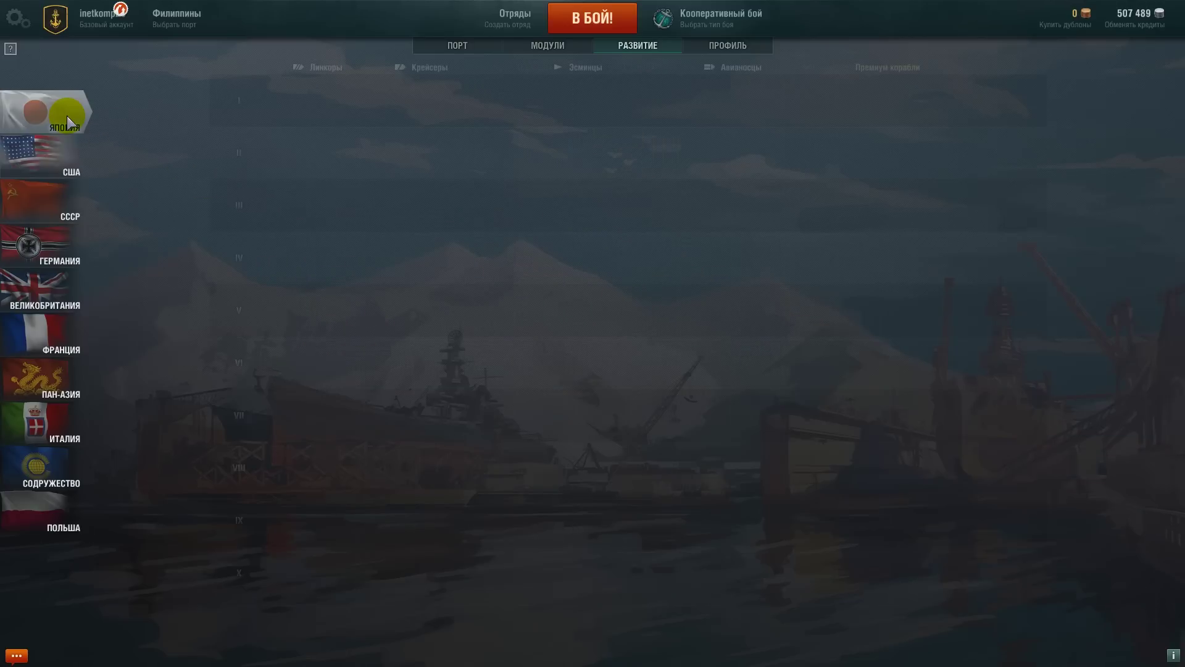
click(54, 243)
click(40, 289)
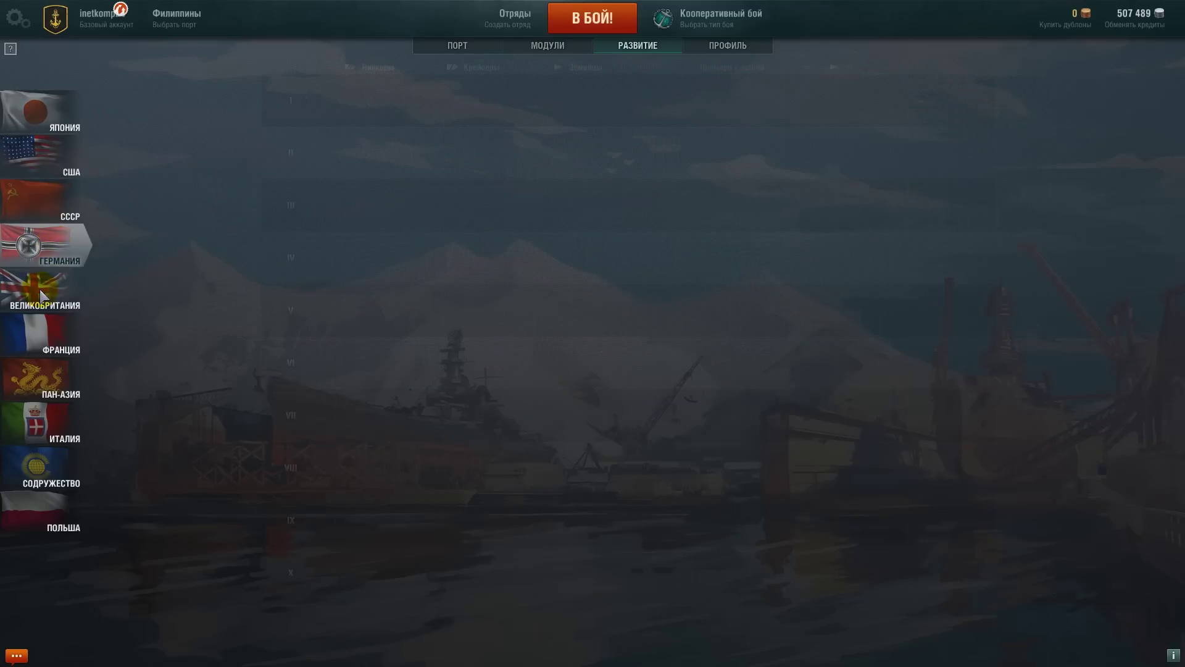
click(54, 334)
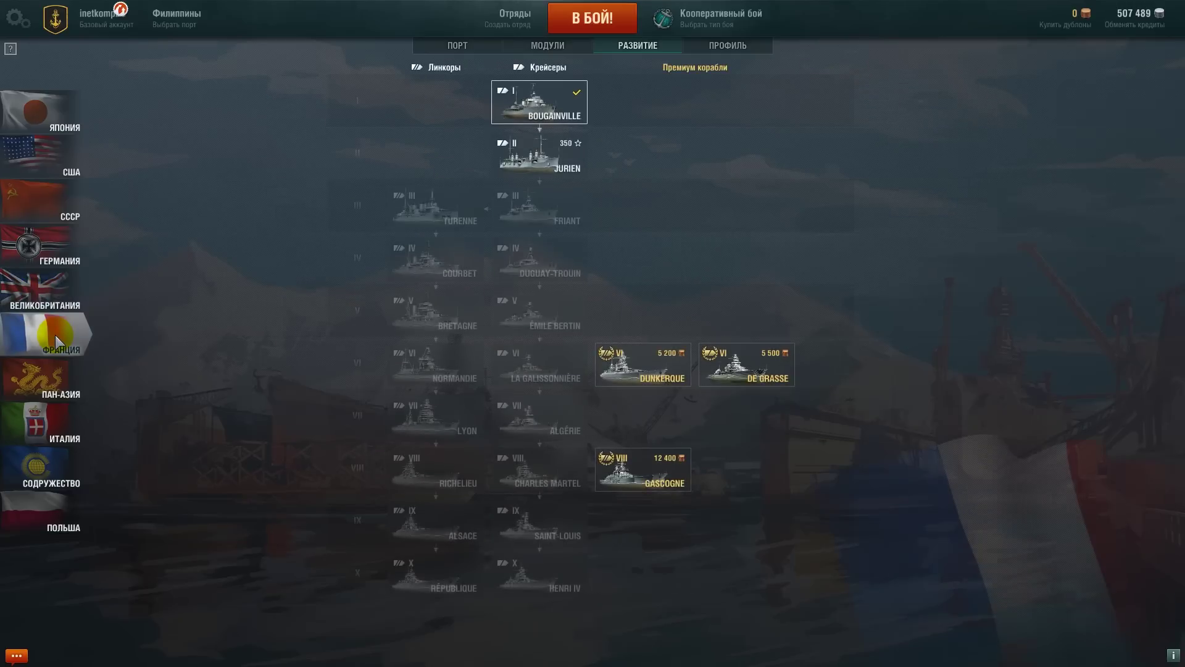
click(552, 586)
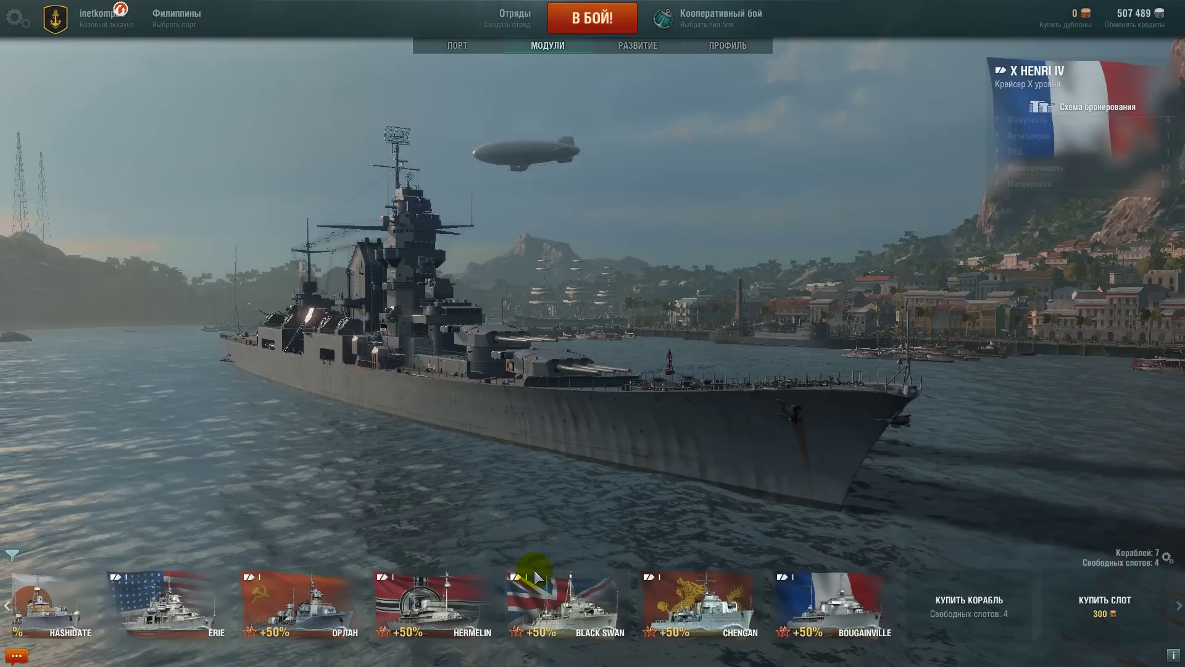